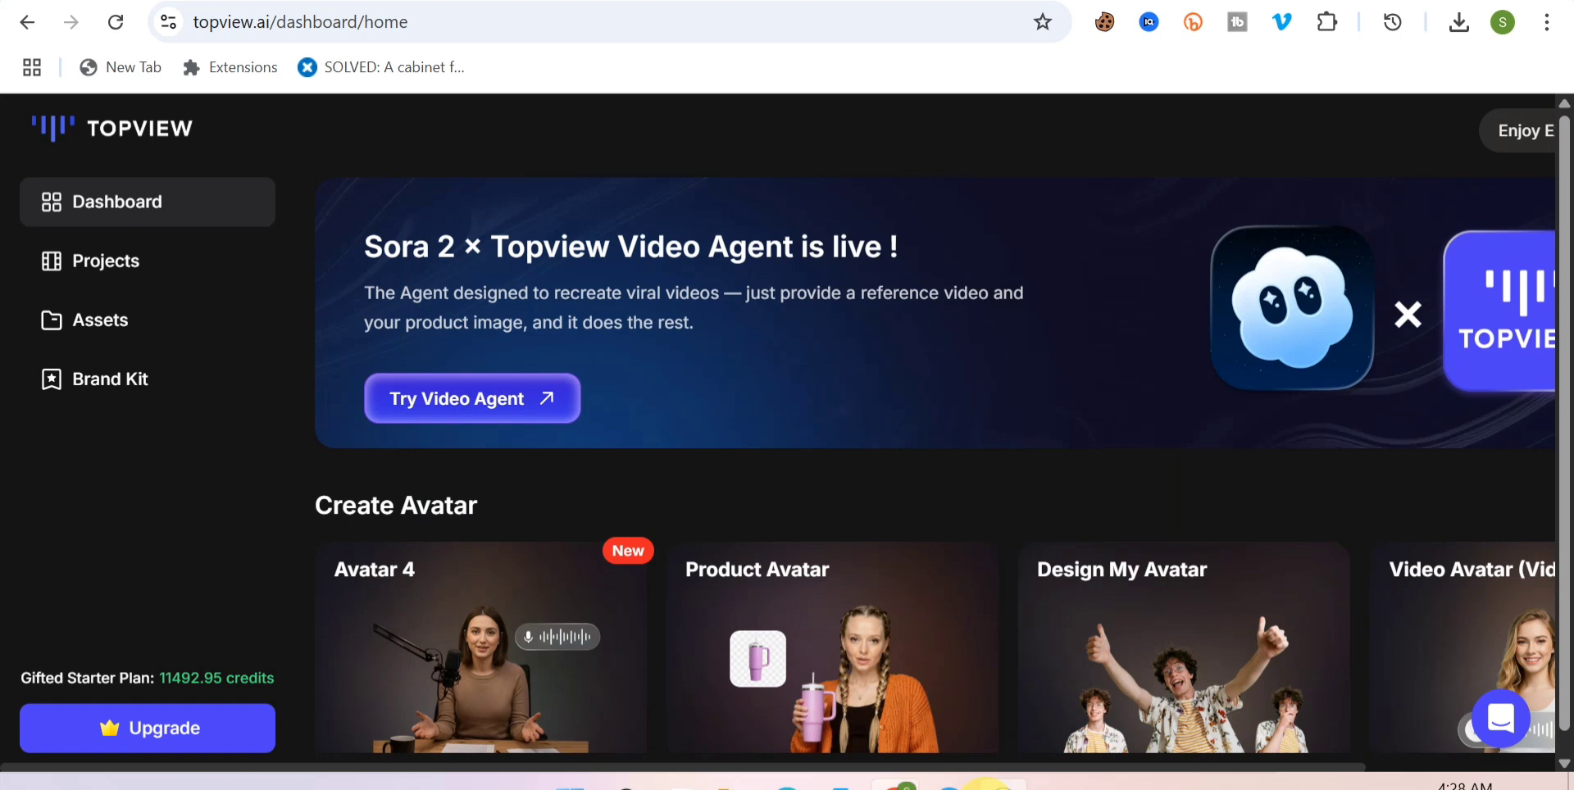
- Return to the topview.ai landing page and scroll to its example ad videos
key("alt+Left")
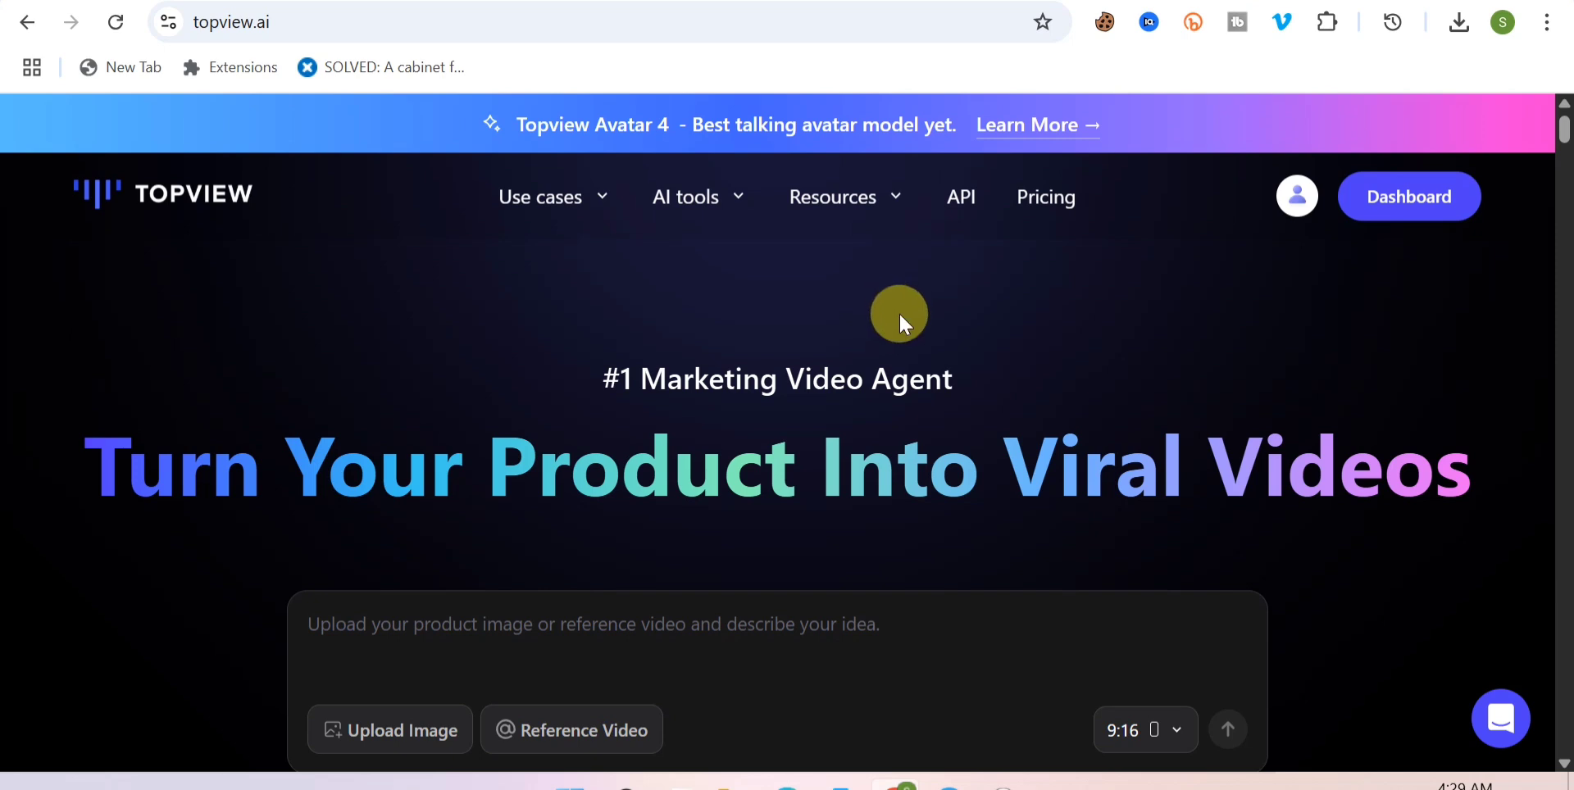
scroll(900, 313, "down", 10)
scroll(1015, 261, "up", 2)
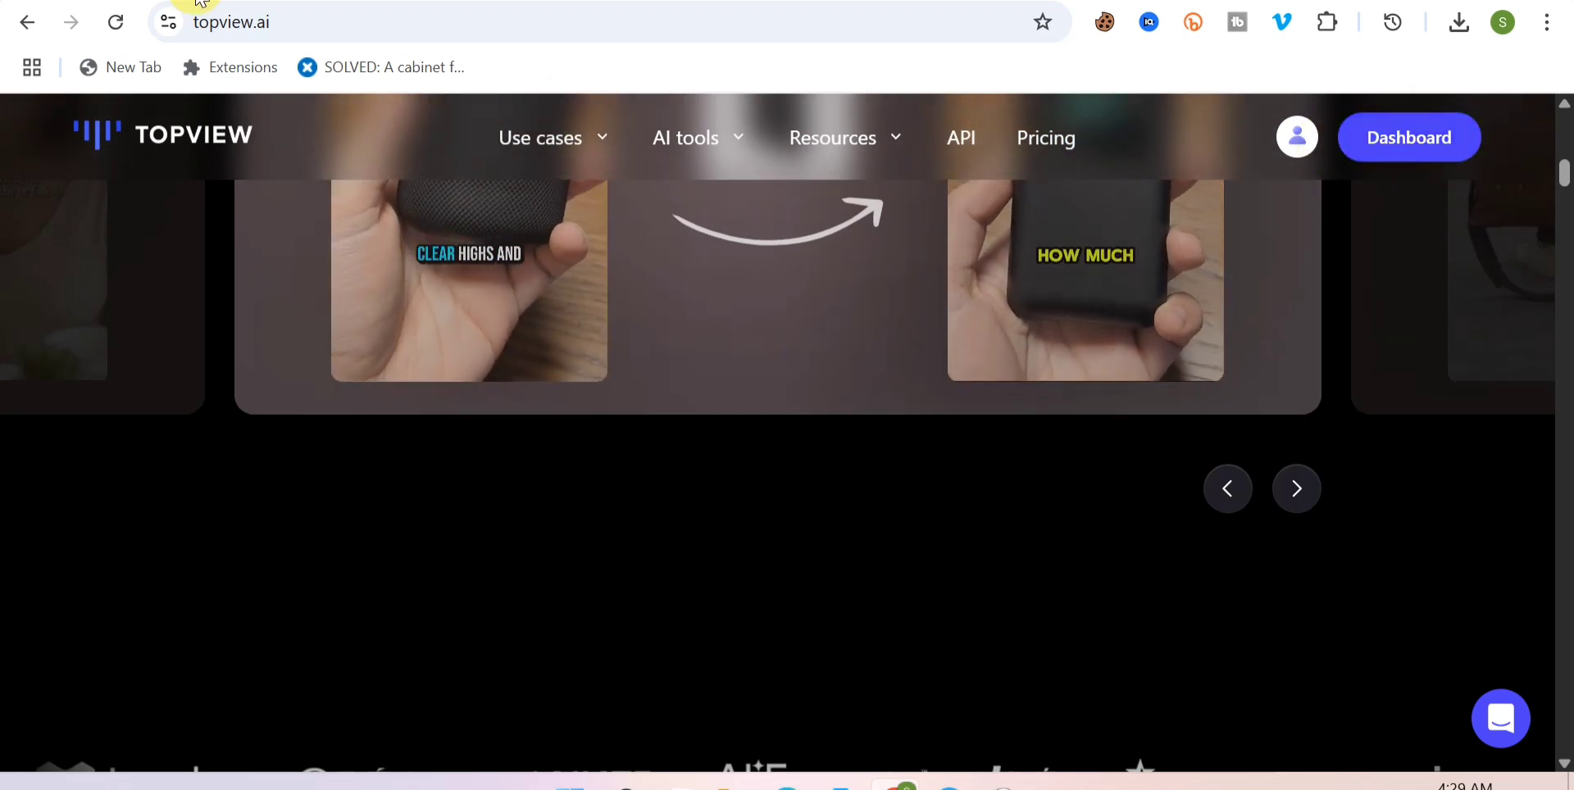
- Go back to the Topview dashboard home and browse its cards, including the Sora 2 Video Agent banner
left_click(698, 138)
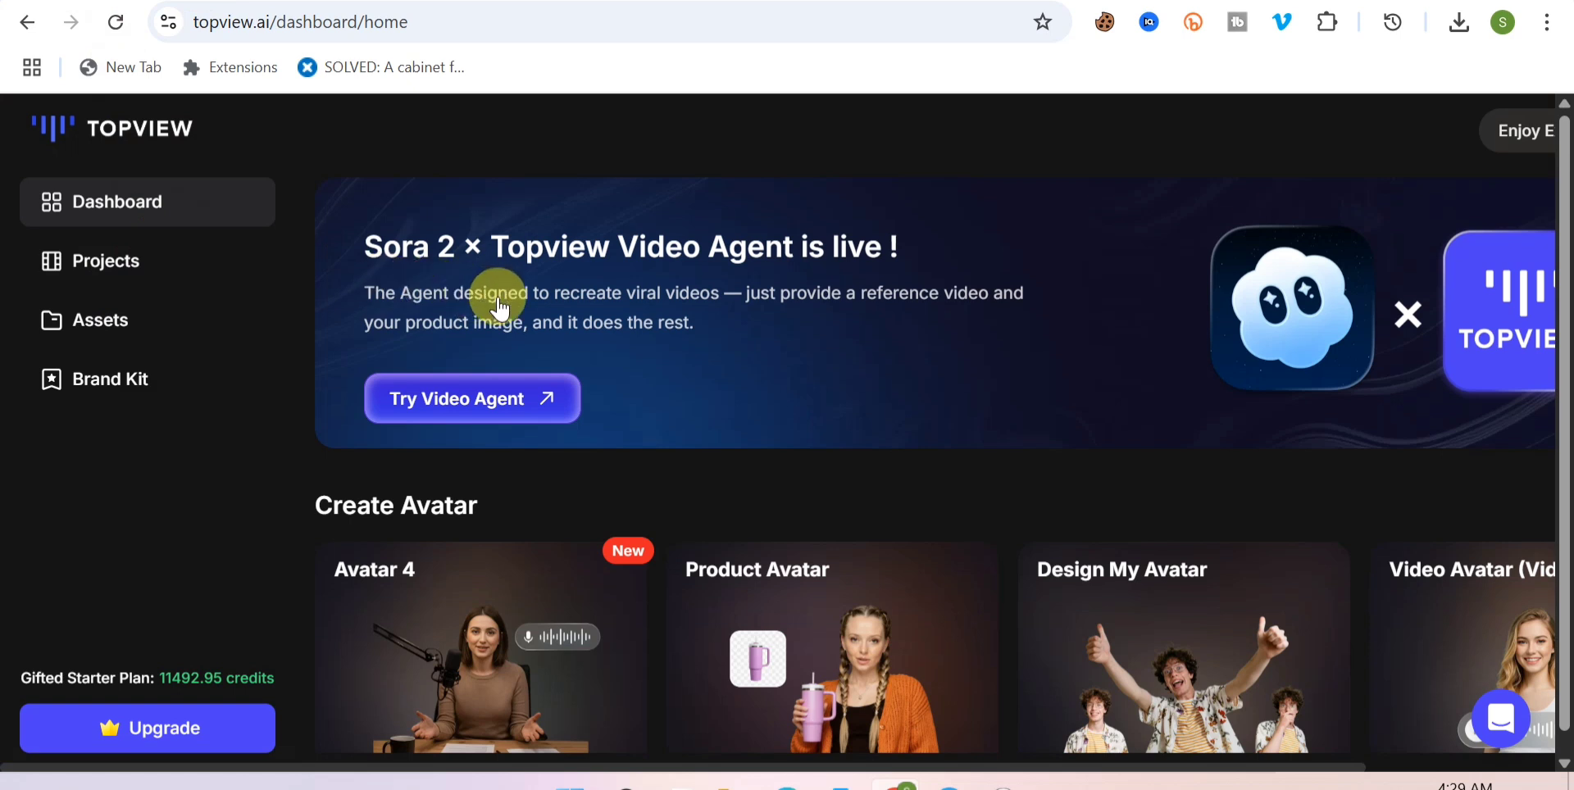
scroll(499, 309, "down", 5)
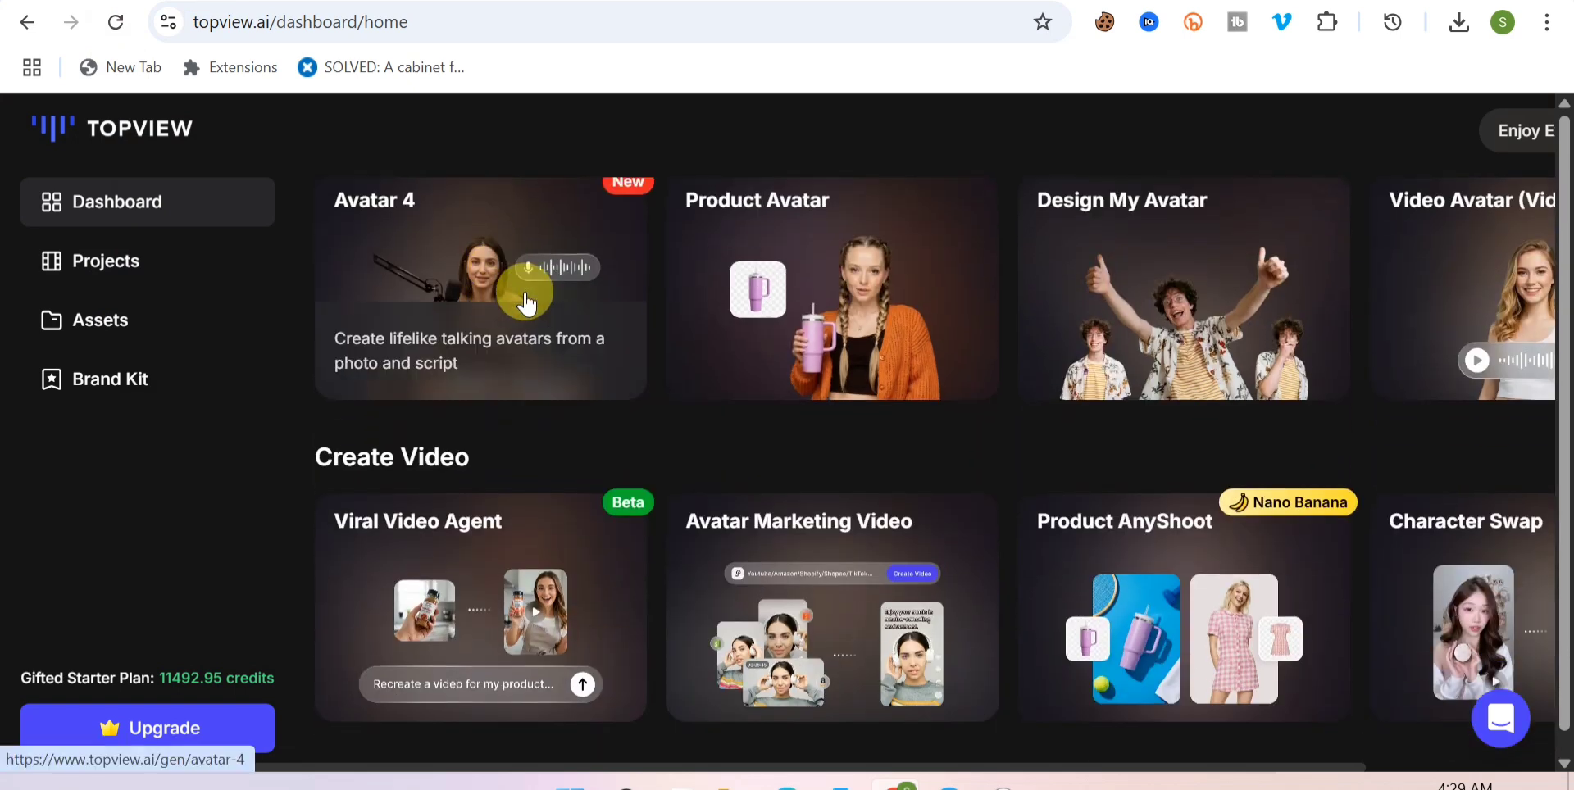
scroll(527, 303, "up", 5)
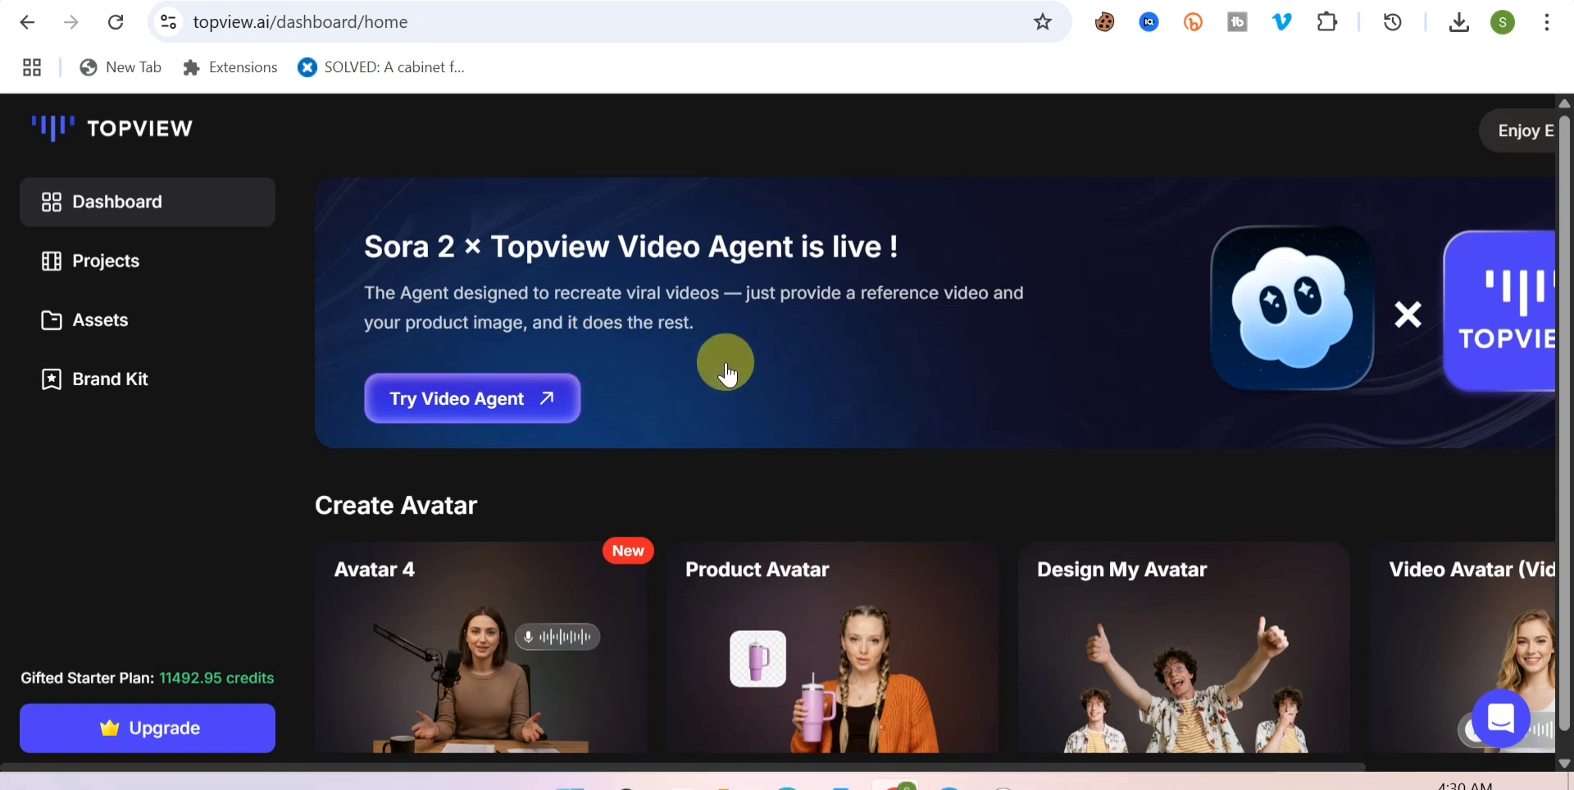
left_click(496, 413)
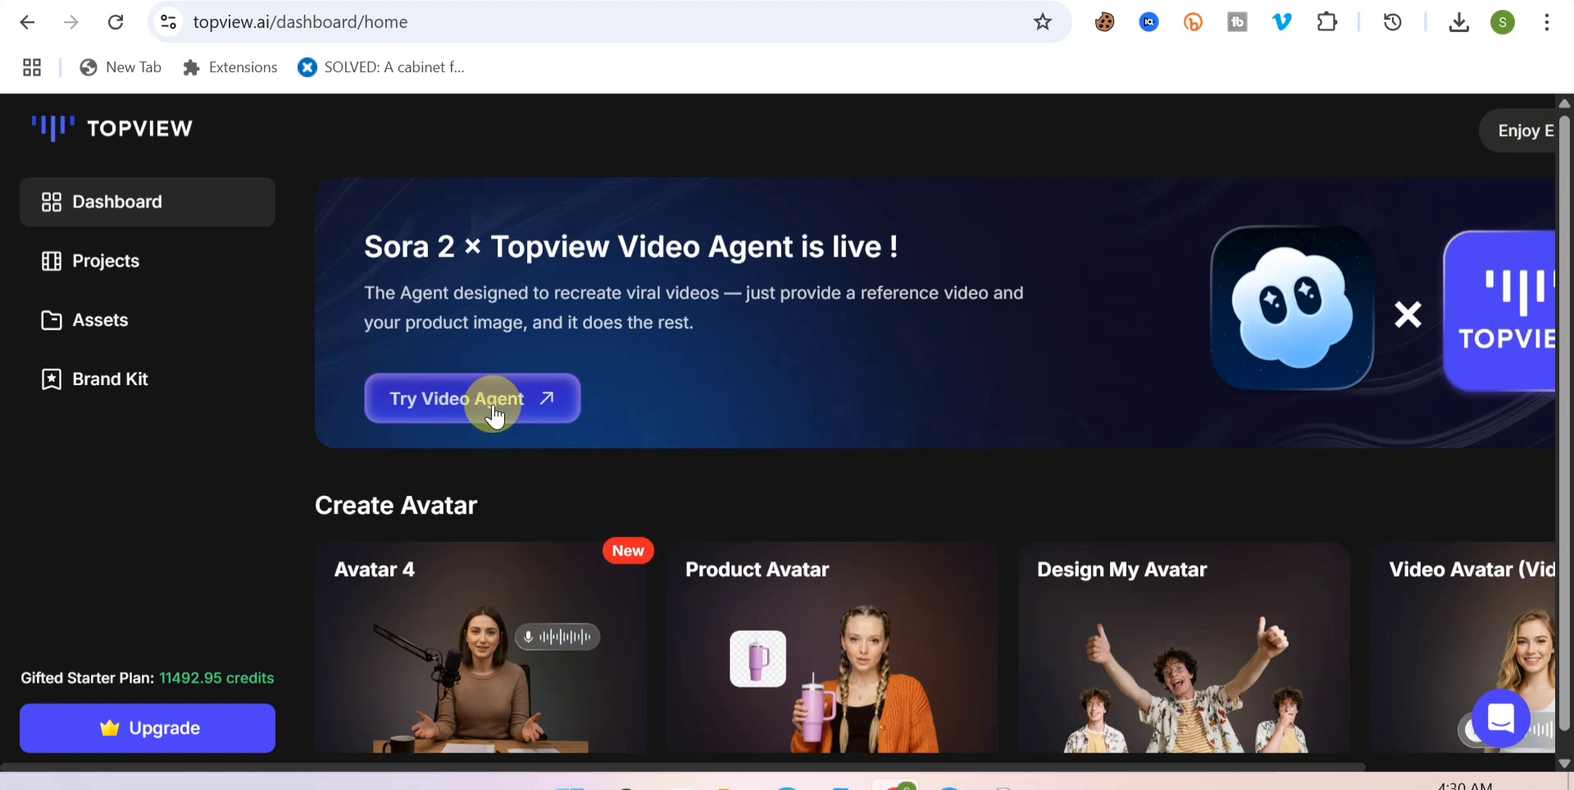
- Launch the Video Agent to recreate viral videos for a product
left_click(496, 413)
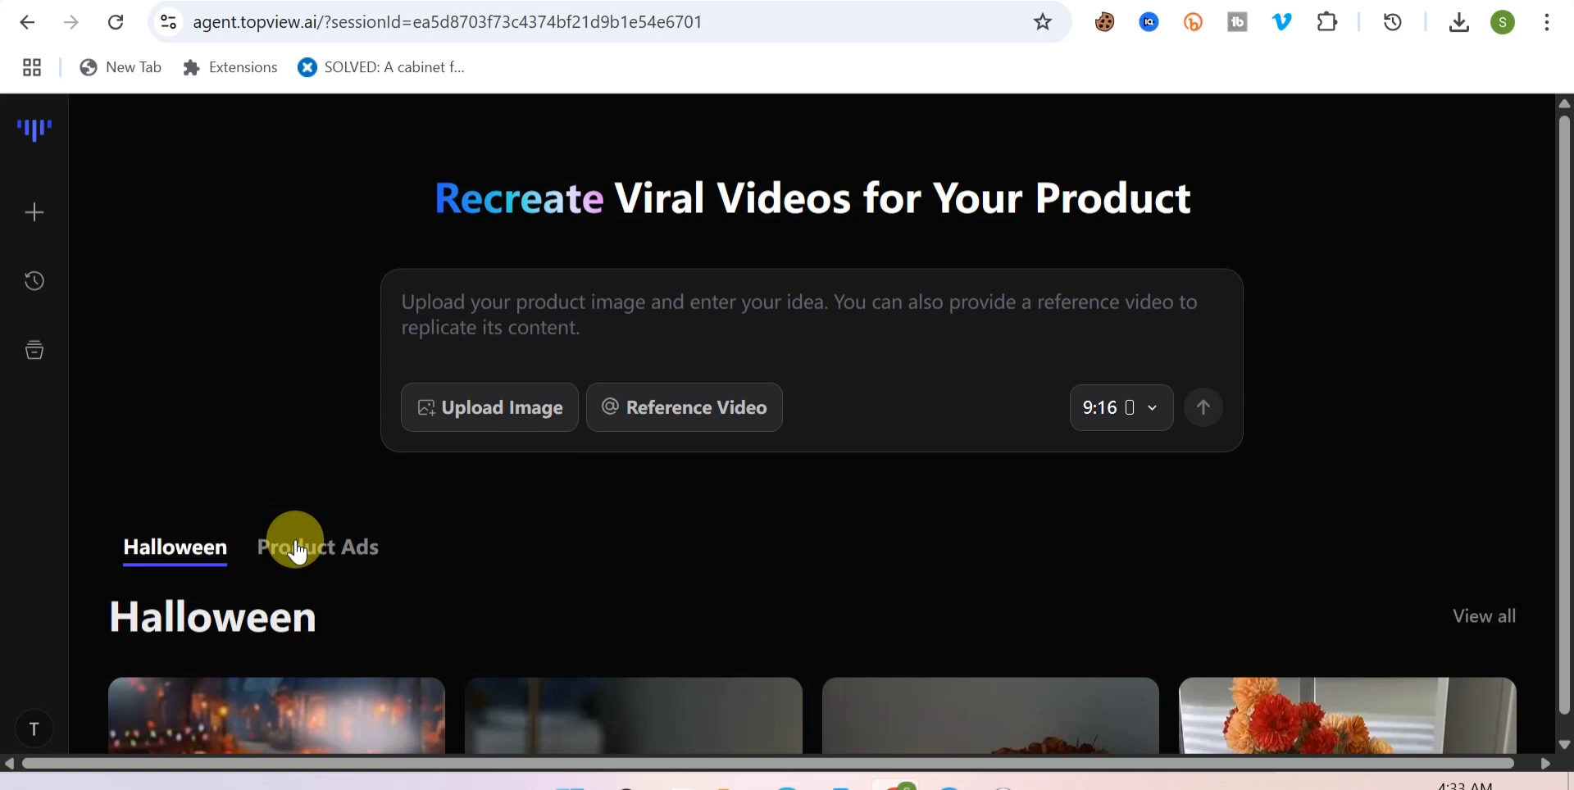
- Show the Product Ads reference videos and scroll through the grid
left_click(318, 548)
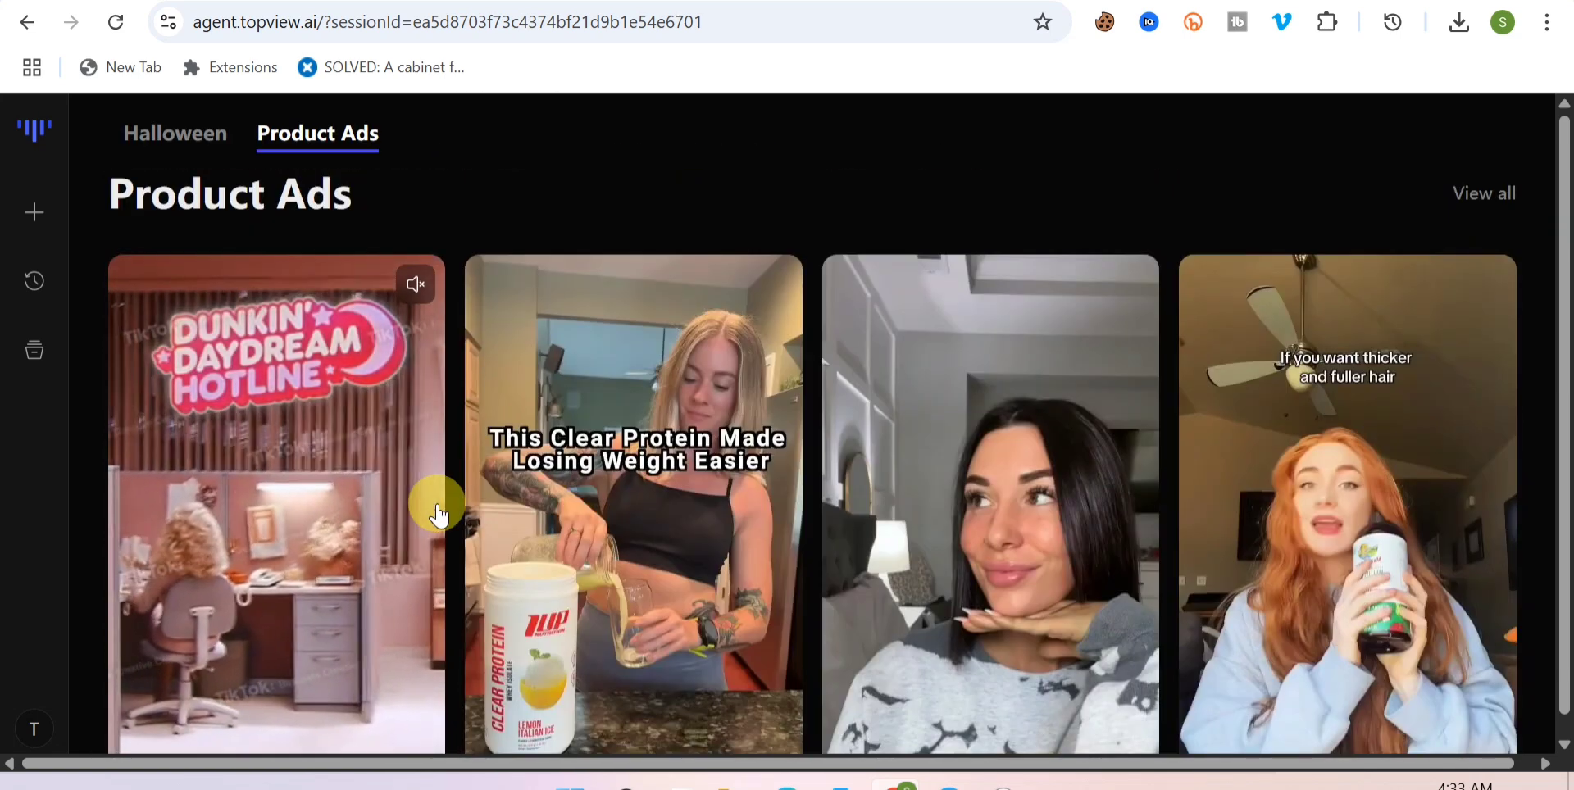
scroll(450, 503, "down", 5)
scroll(451, 492, "down", 14)
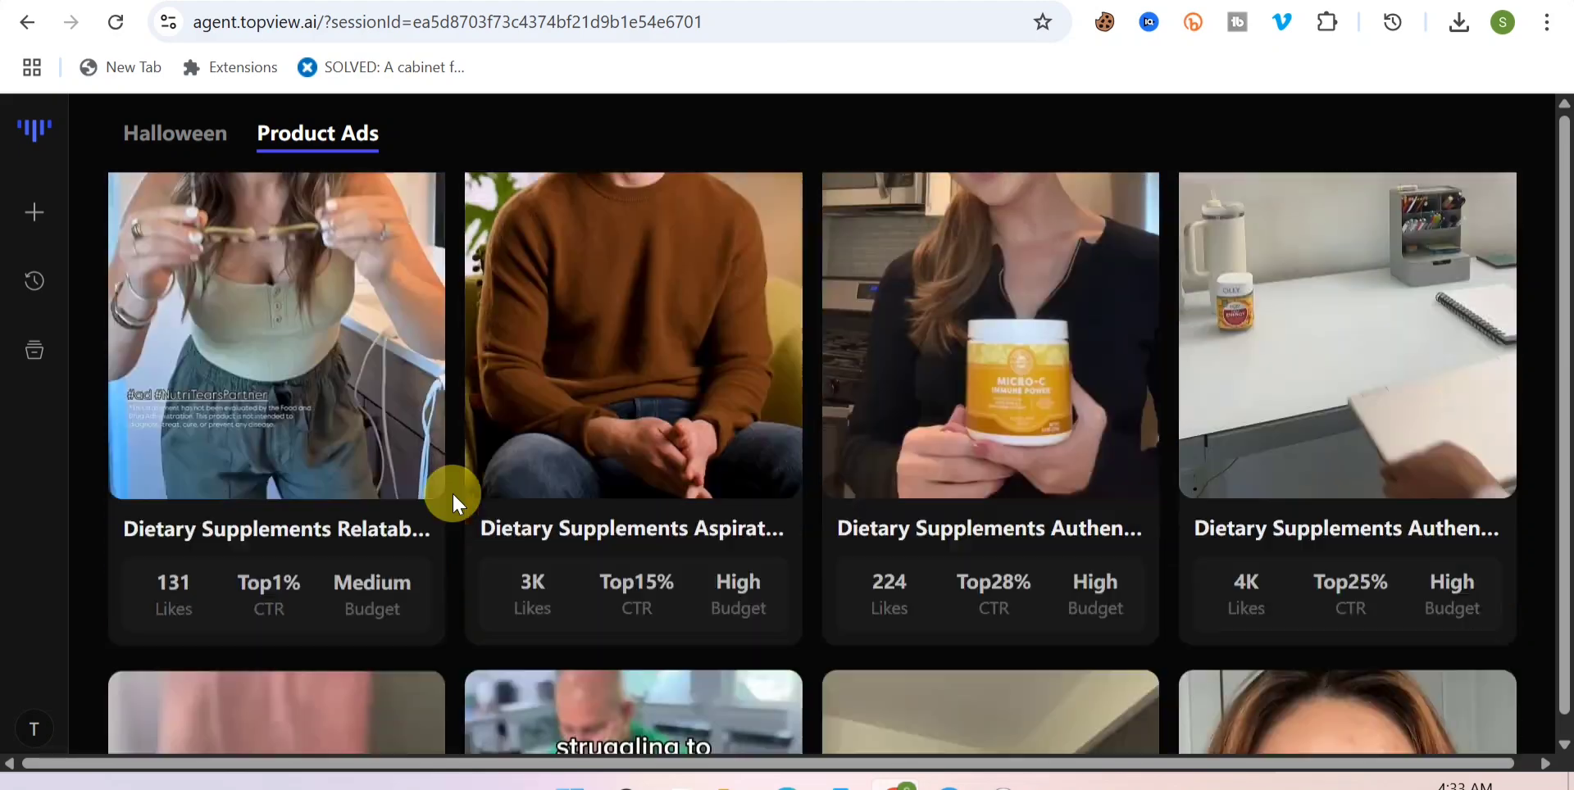
scroll(451, 492, "down", 15)
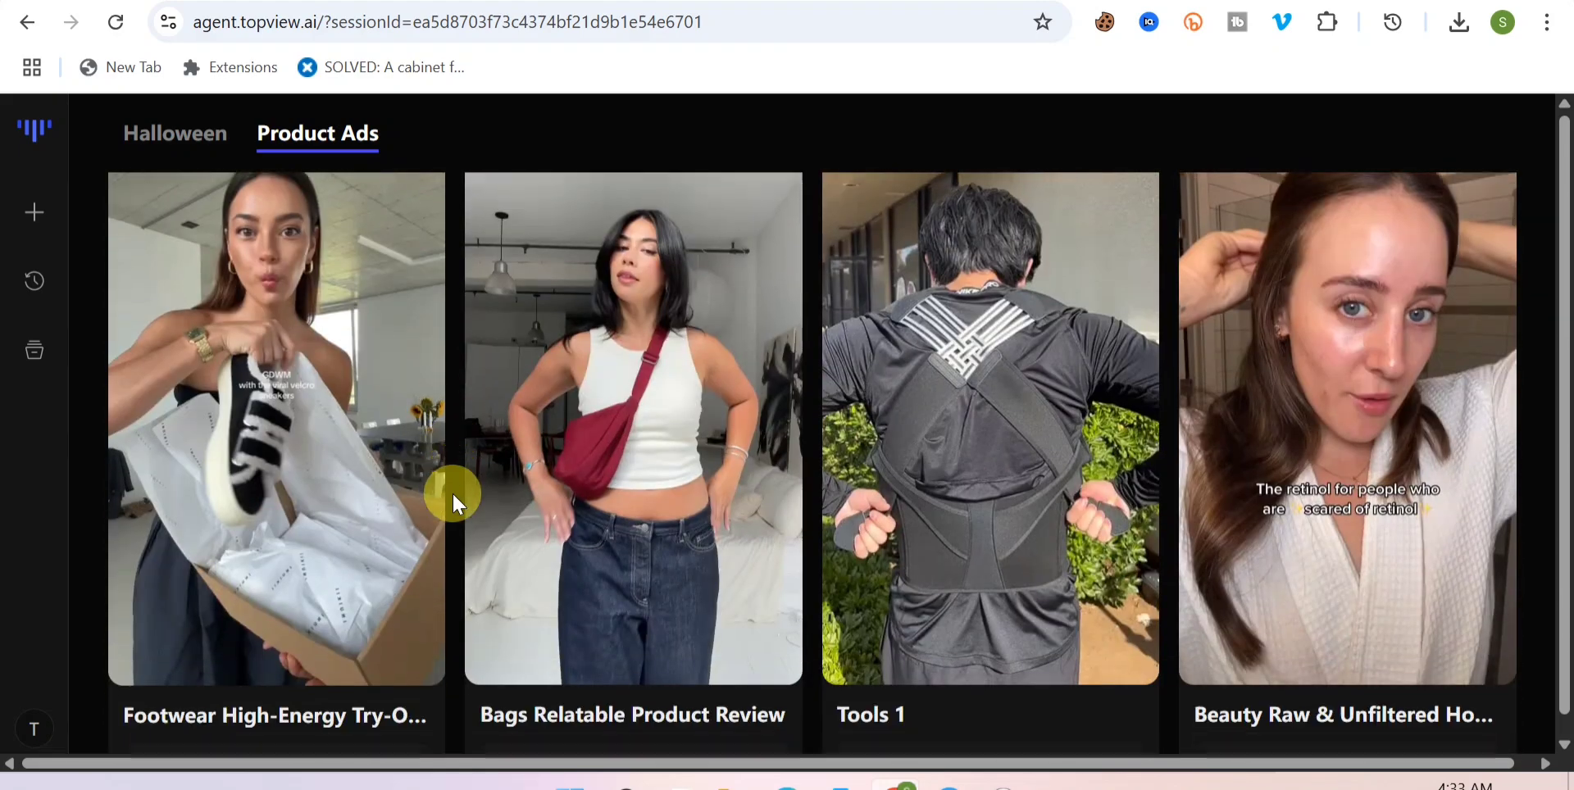
scroll(451, 492, "down", 15)
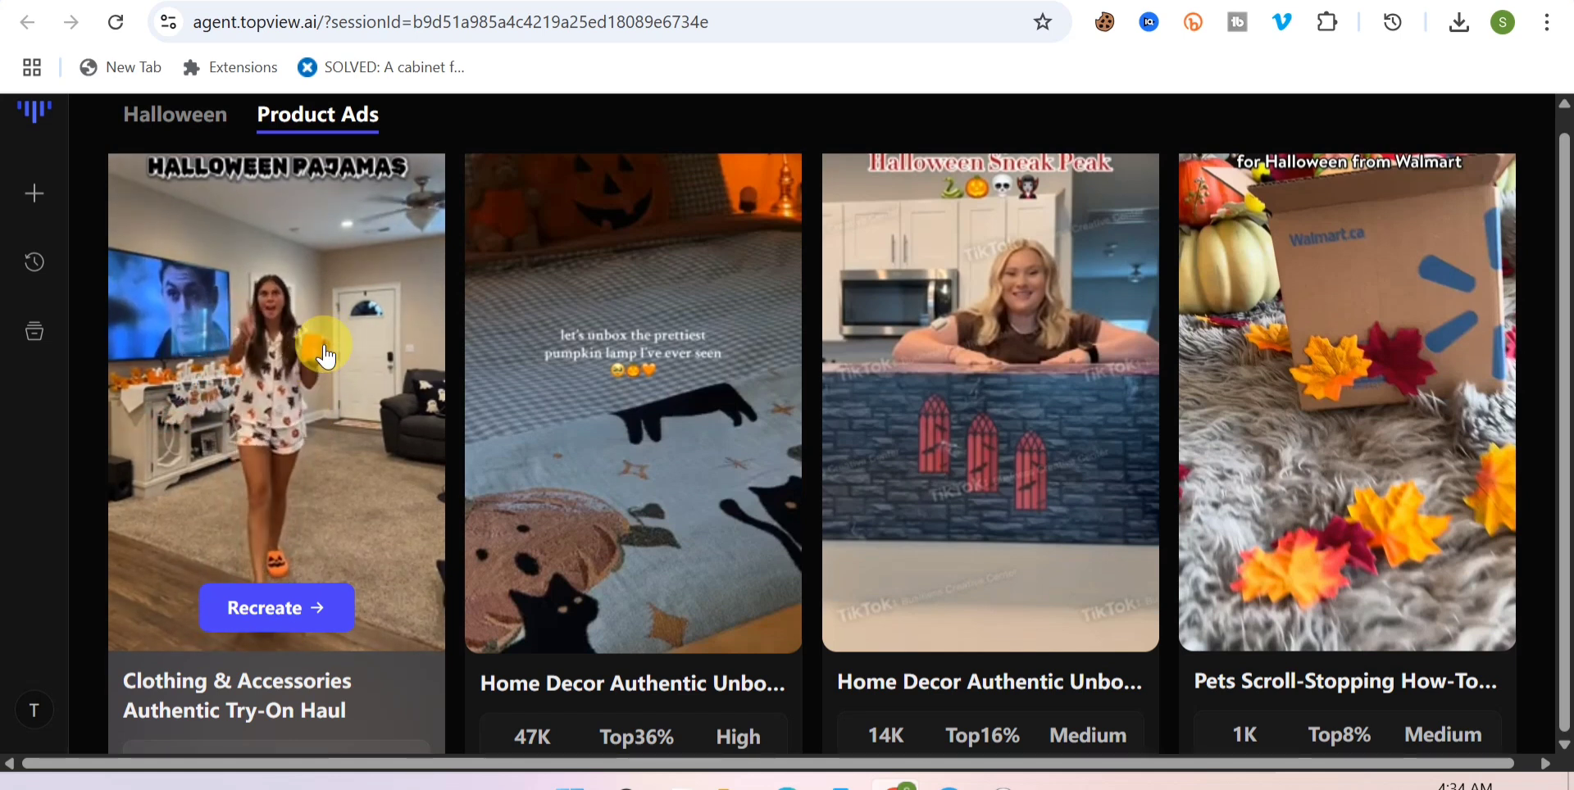
- Use the 0:07 try-on haul clip as the reference video and begin uploading a product image
mouse_move(274, 552)
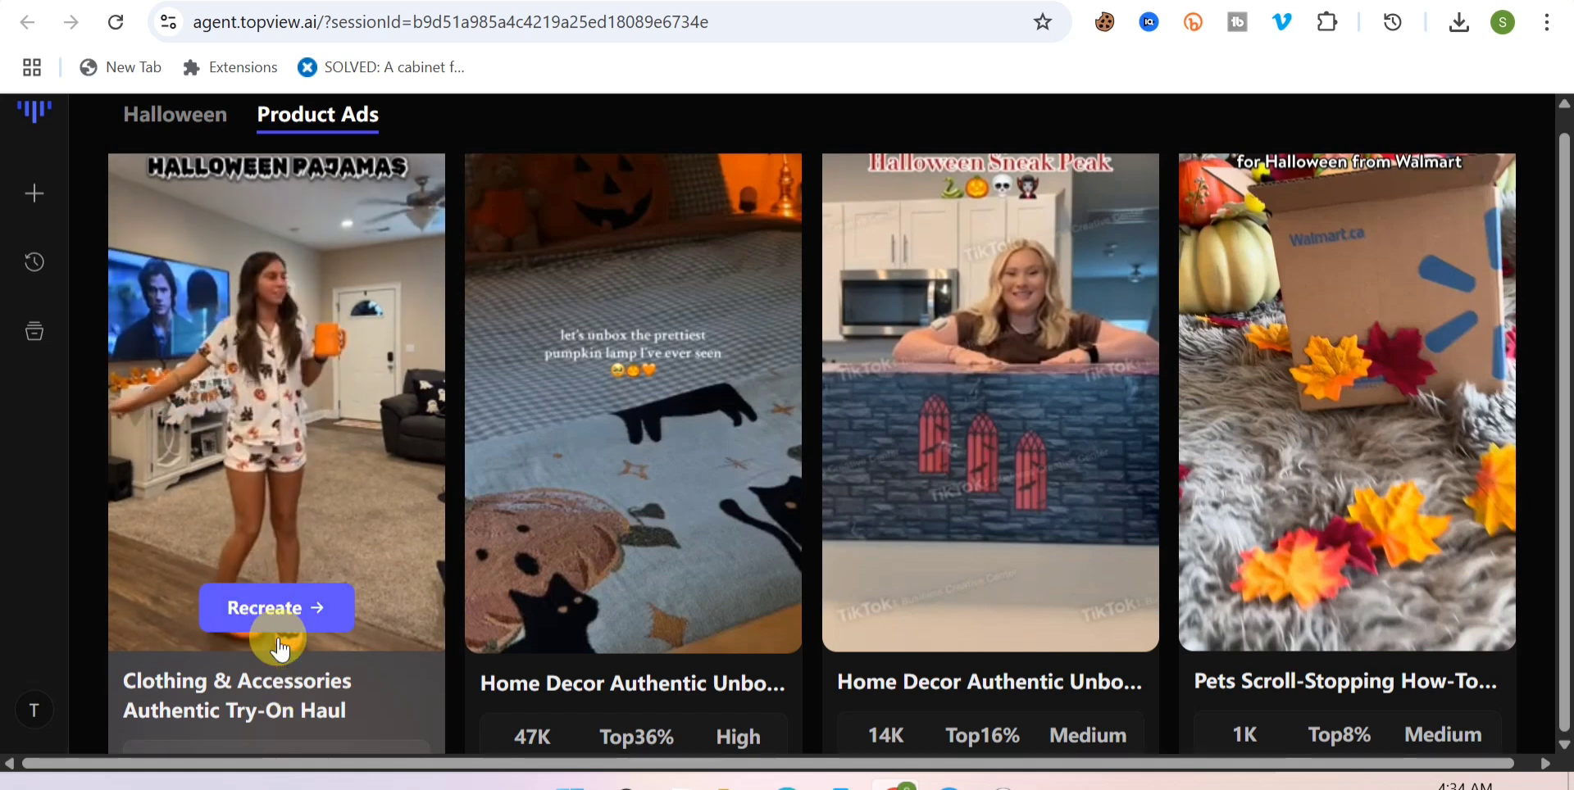
left_click(287, 608)
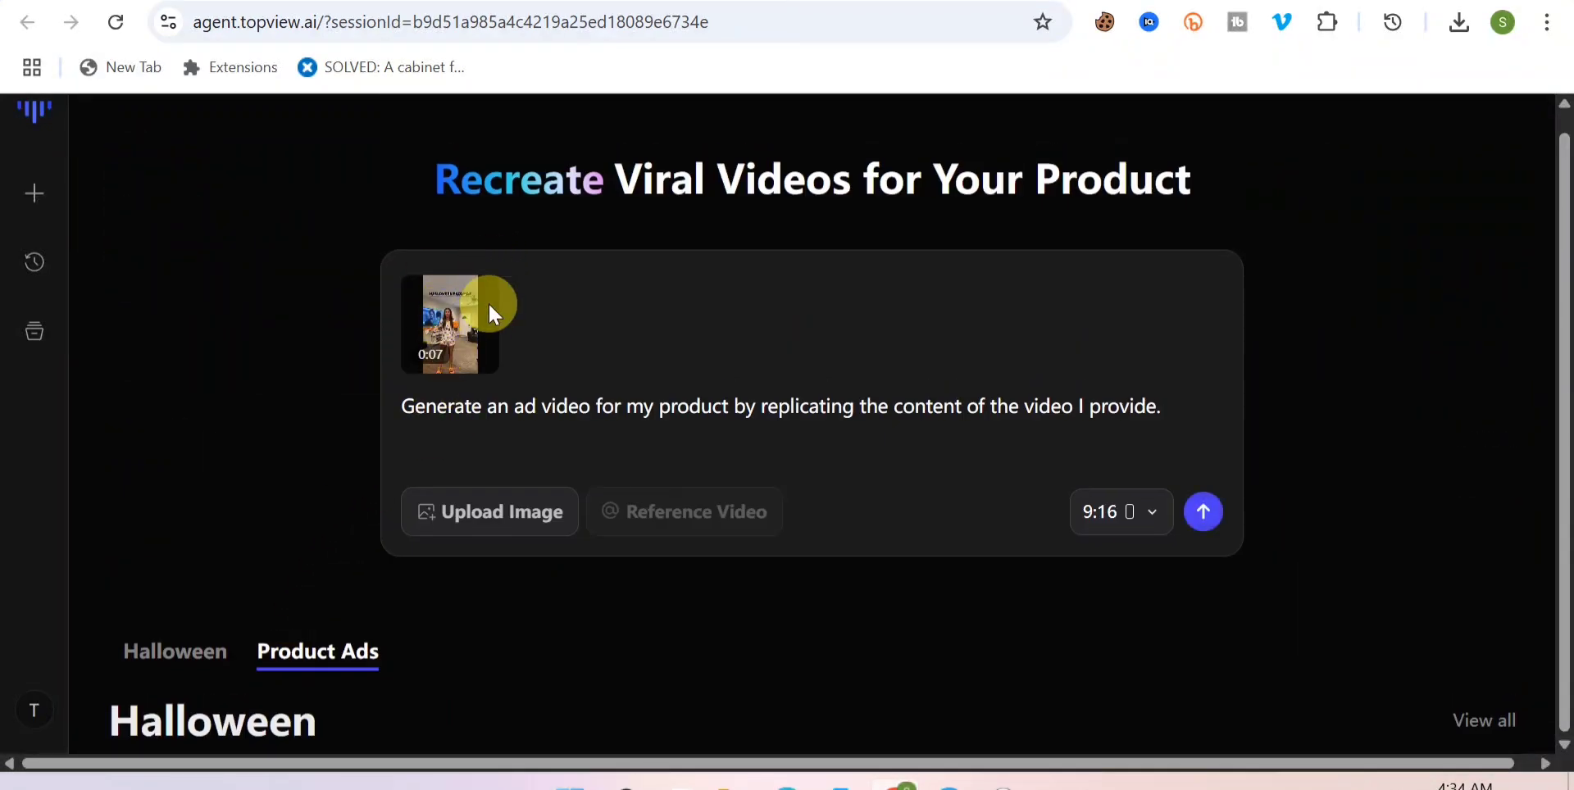
mouse_move(471, 342)
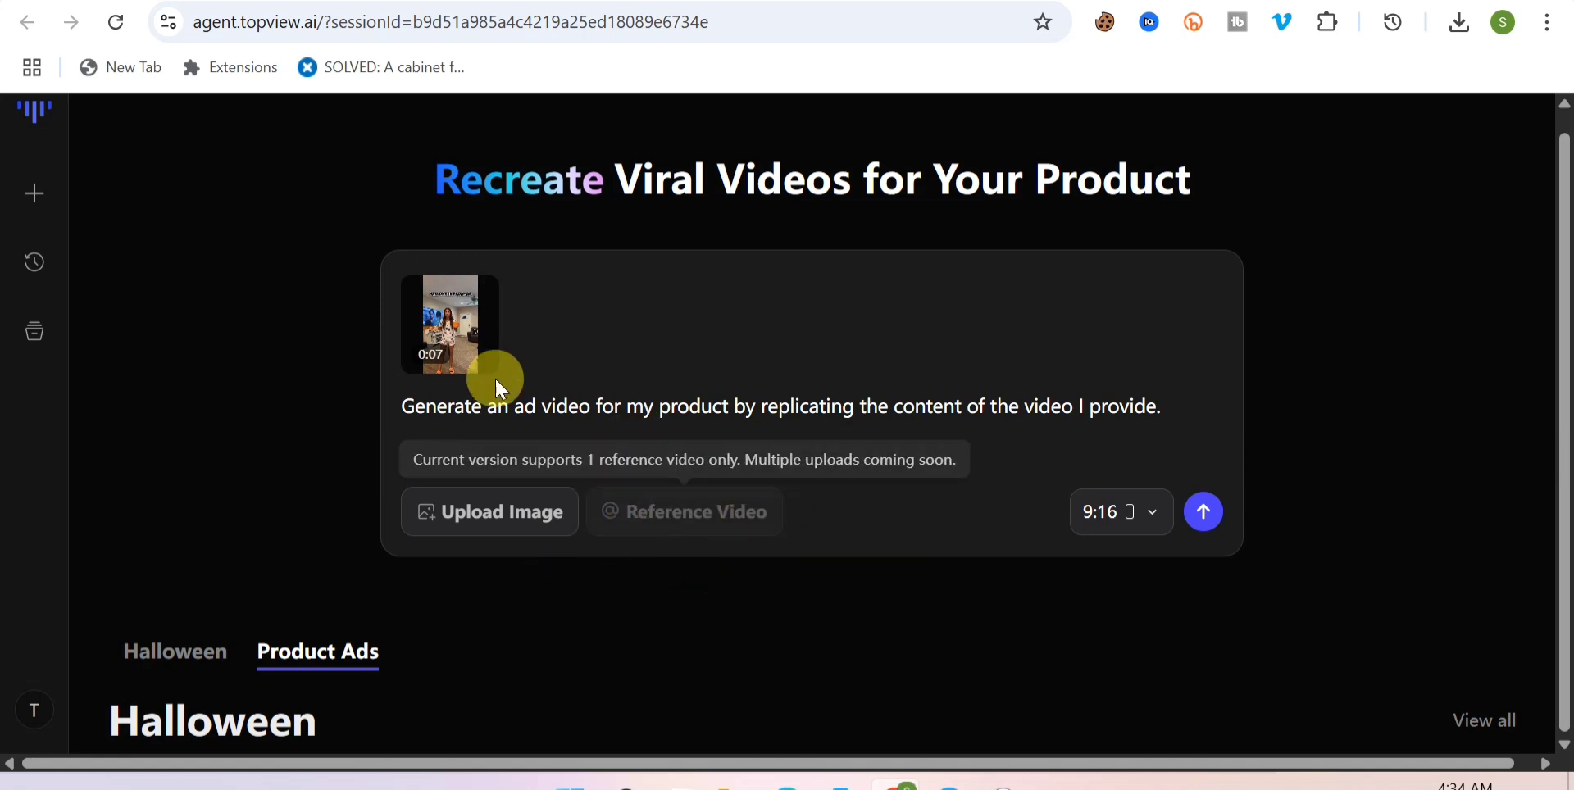
mouse_move(453, 381)
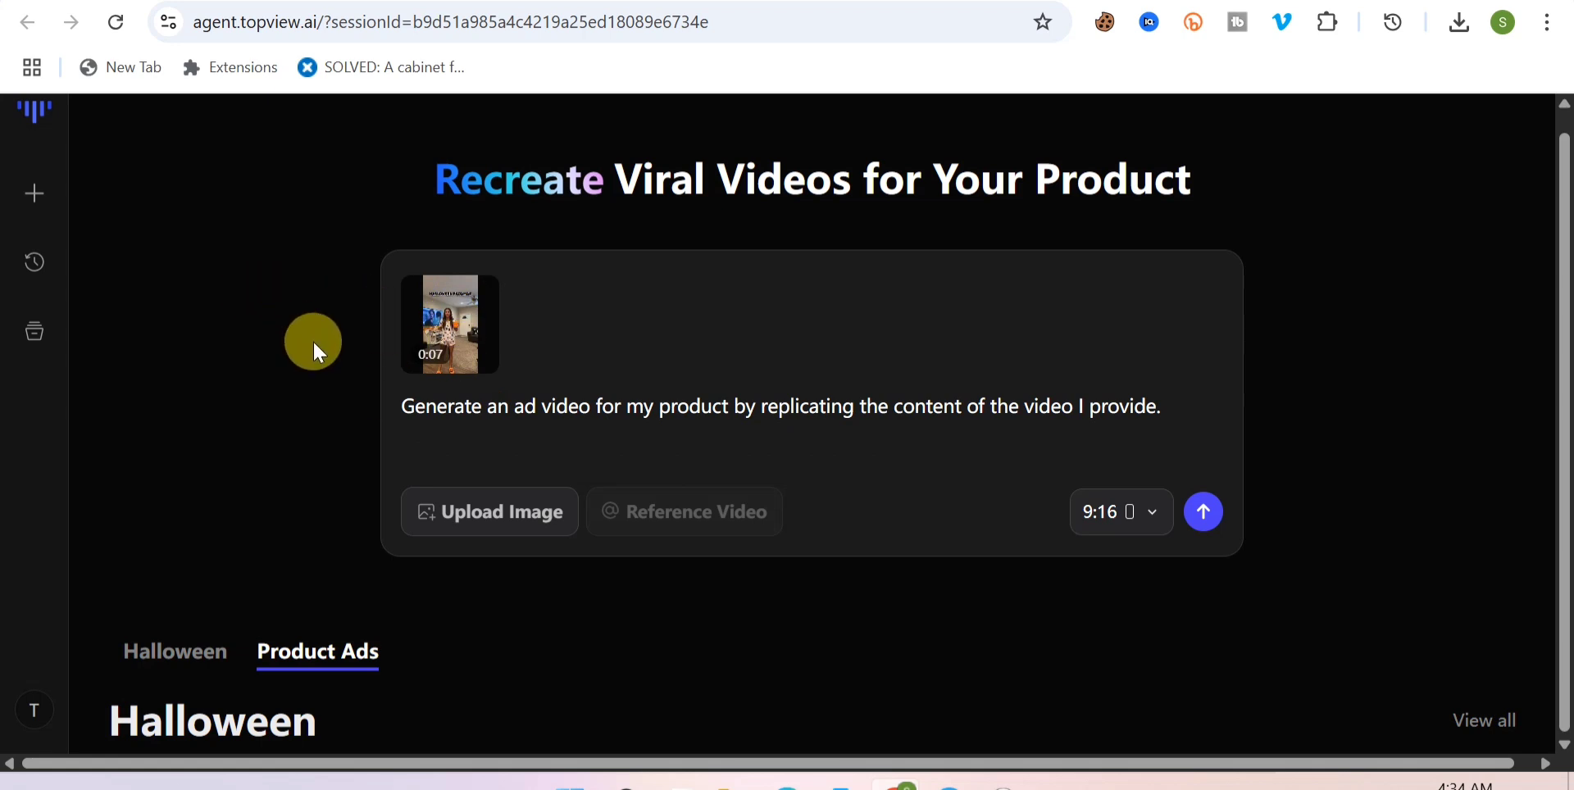
left_click(499, 511)
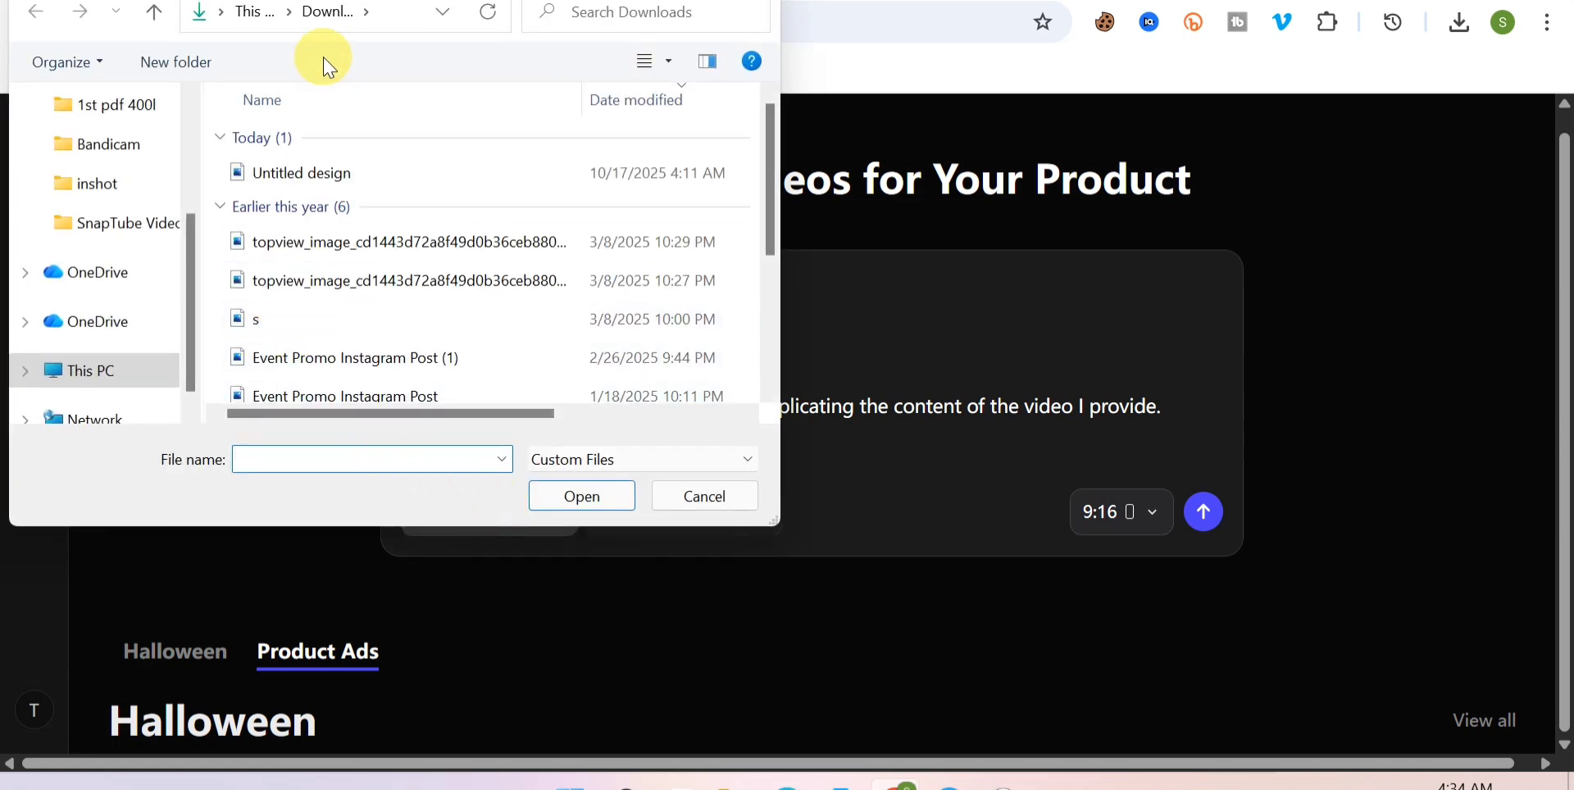
left_click(338, 170)
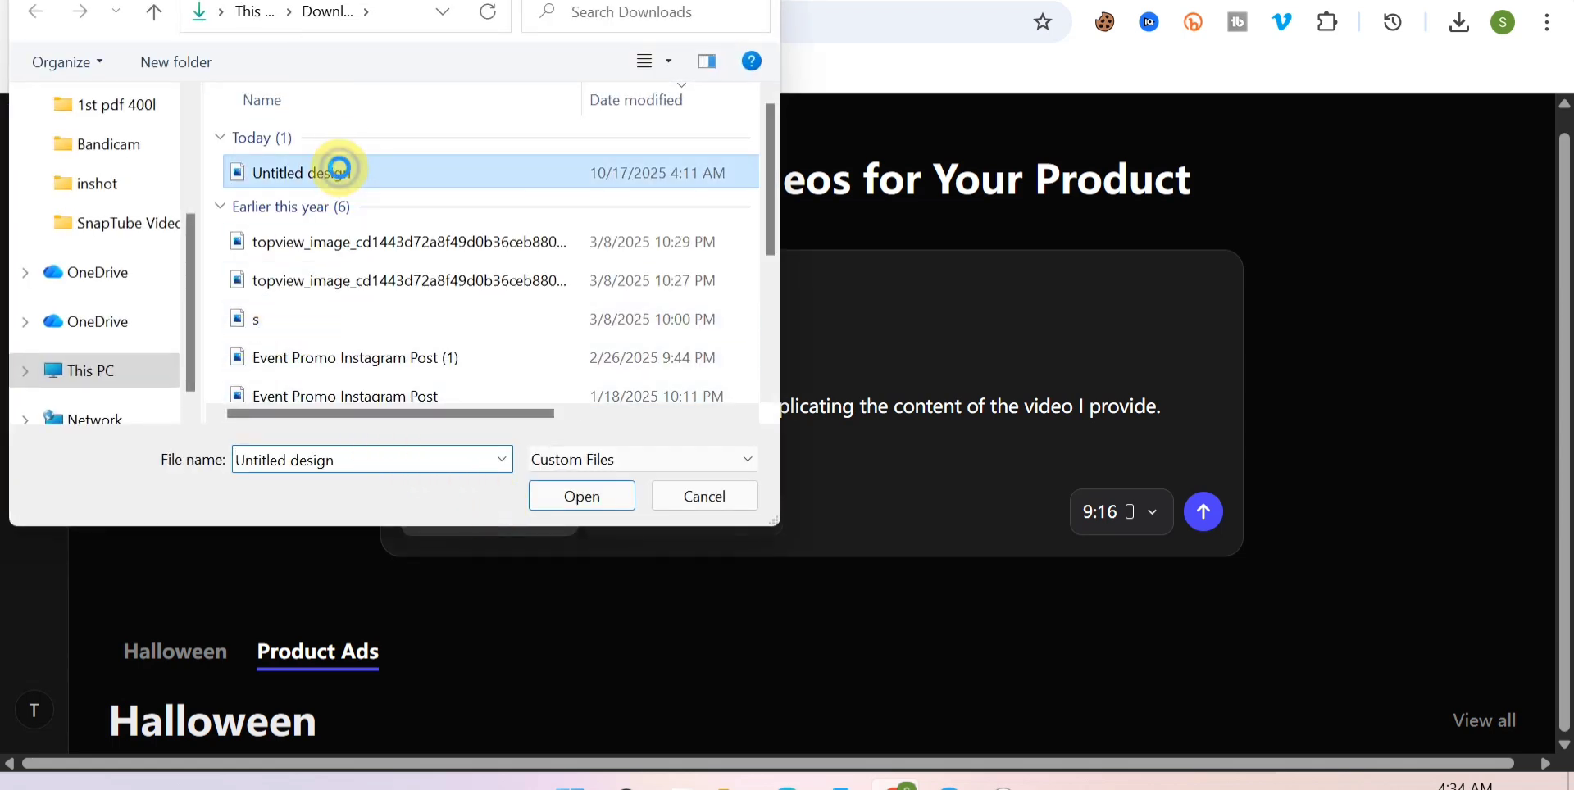
right_click(464, 181)
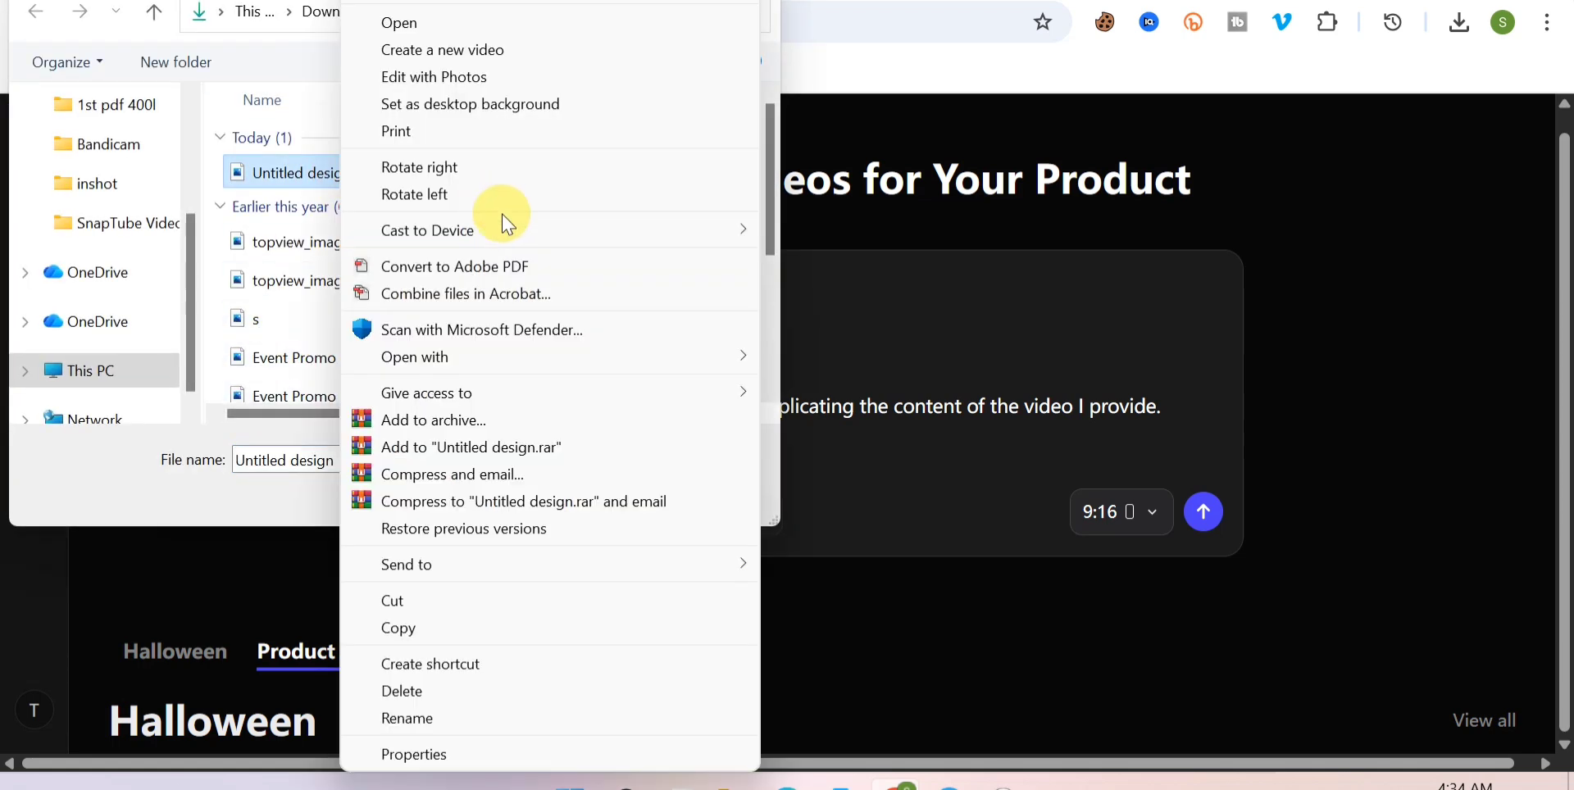
left_click(407, 23)
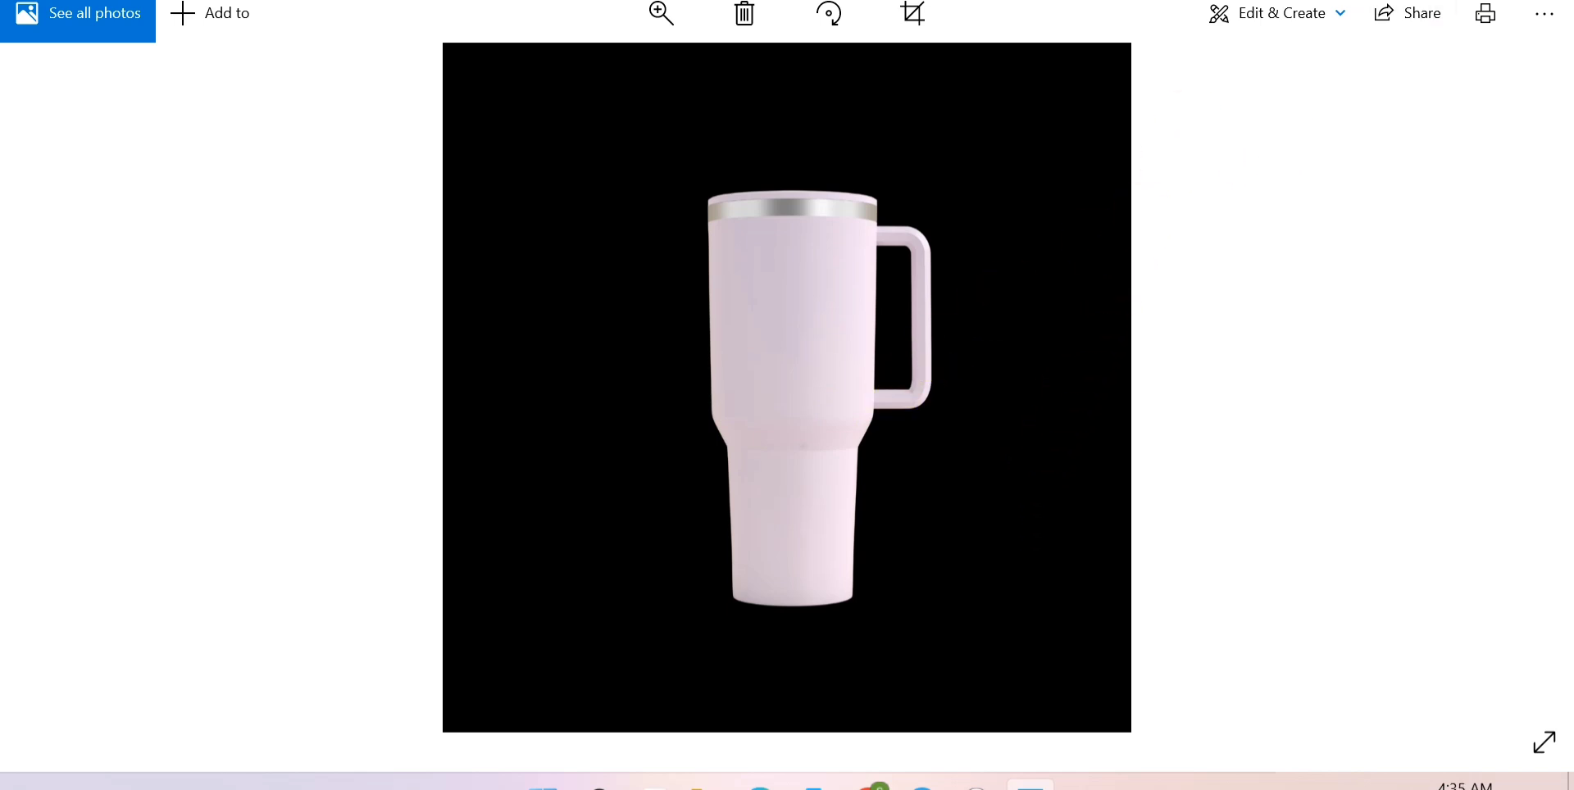
left_click(1550, 7)
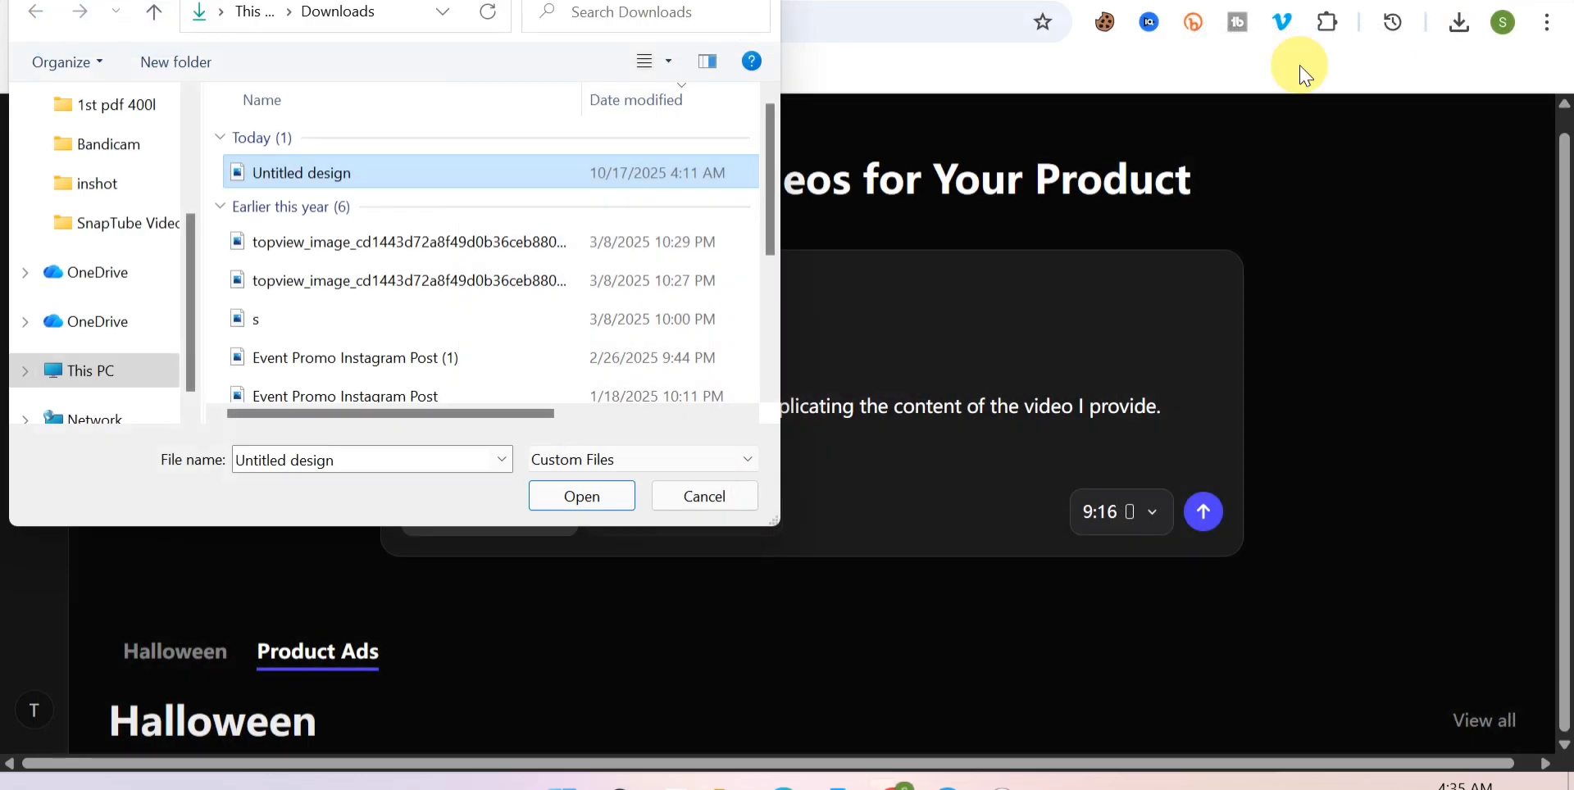
- Attach the 'Untitled design' tumbler image and submit the ad request with the reference video
double_click(395, 170)
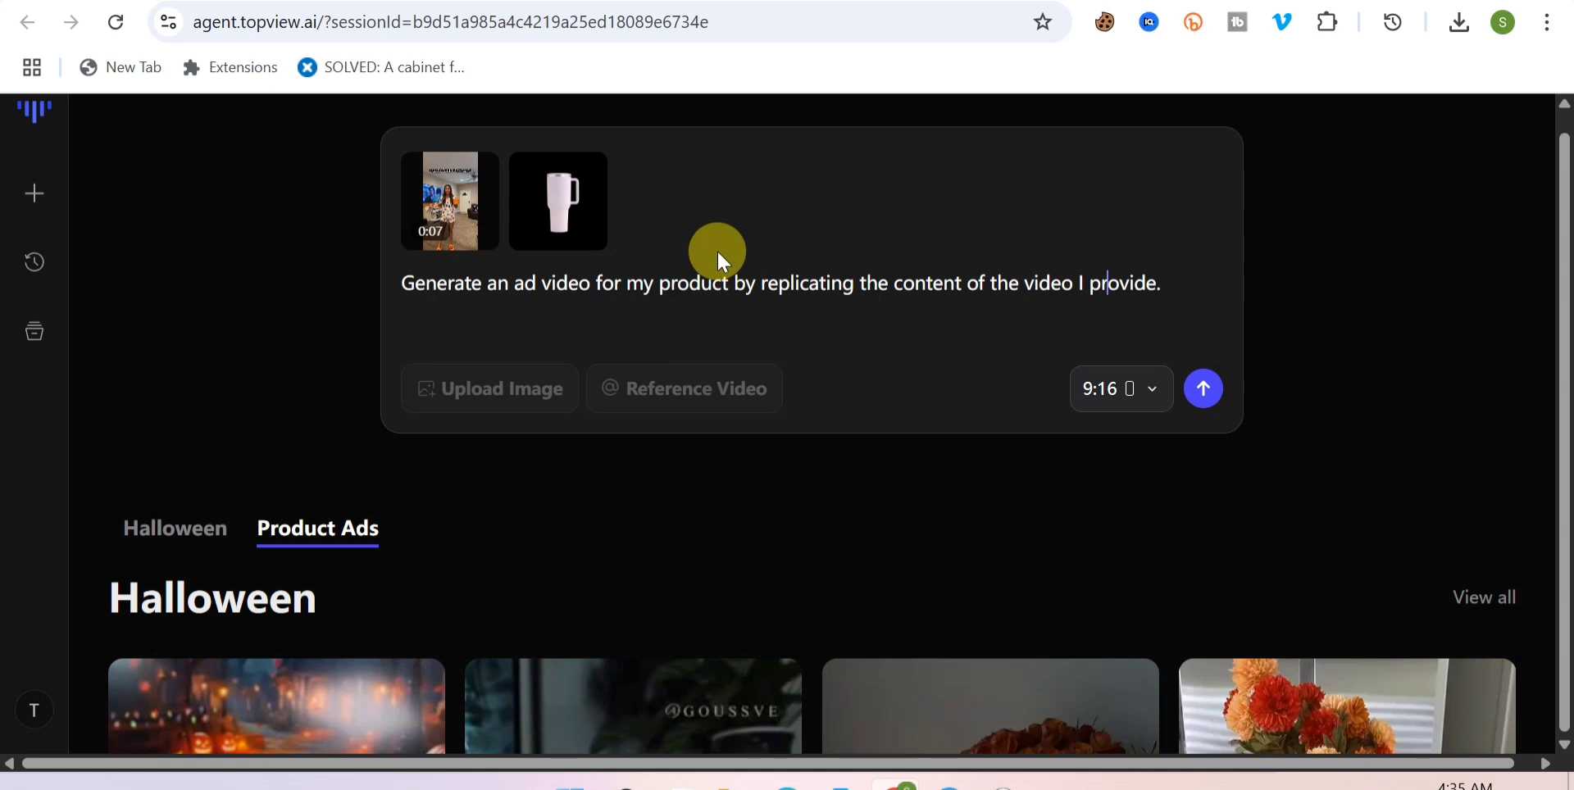
left_click(1202, 390)
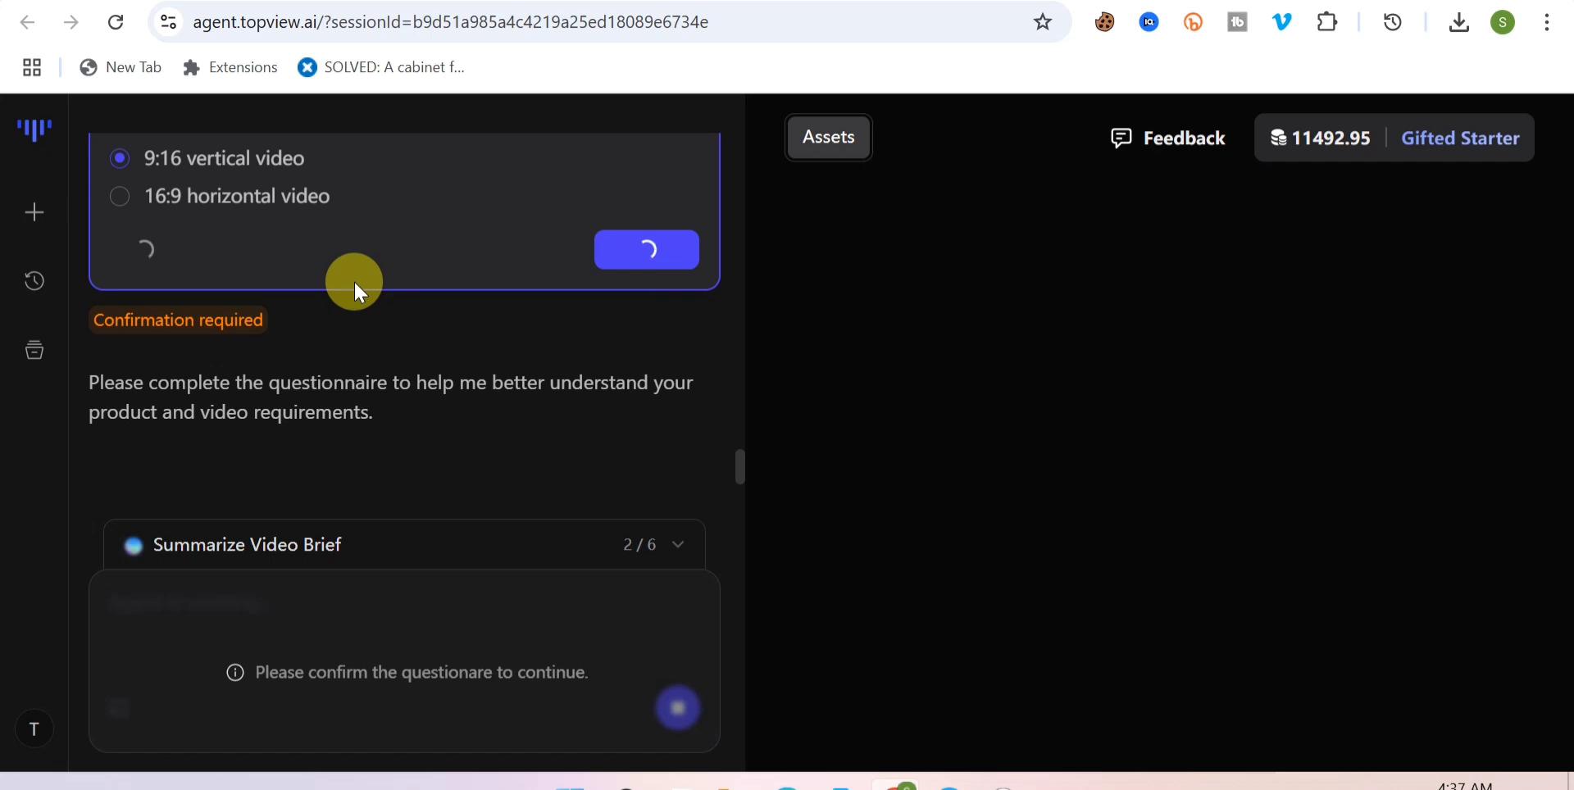
- Name the product 'gute' and tick the 'Perfect size for cup holders' selling point
scroll(328, 262, "up", 5)
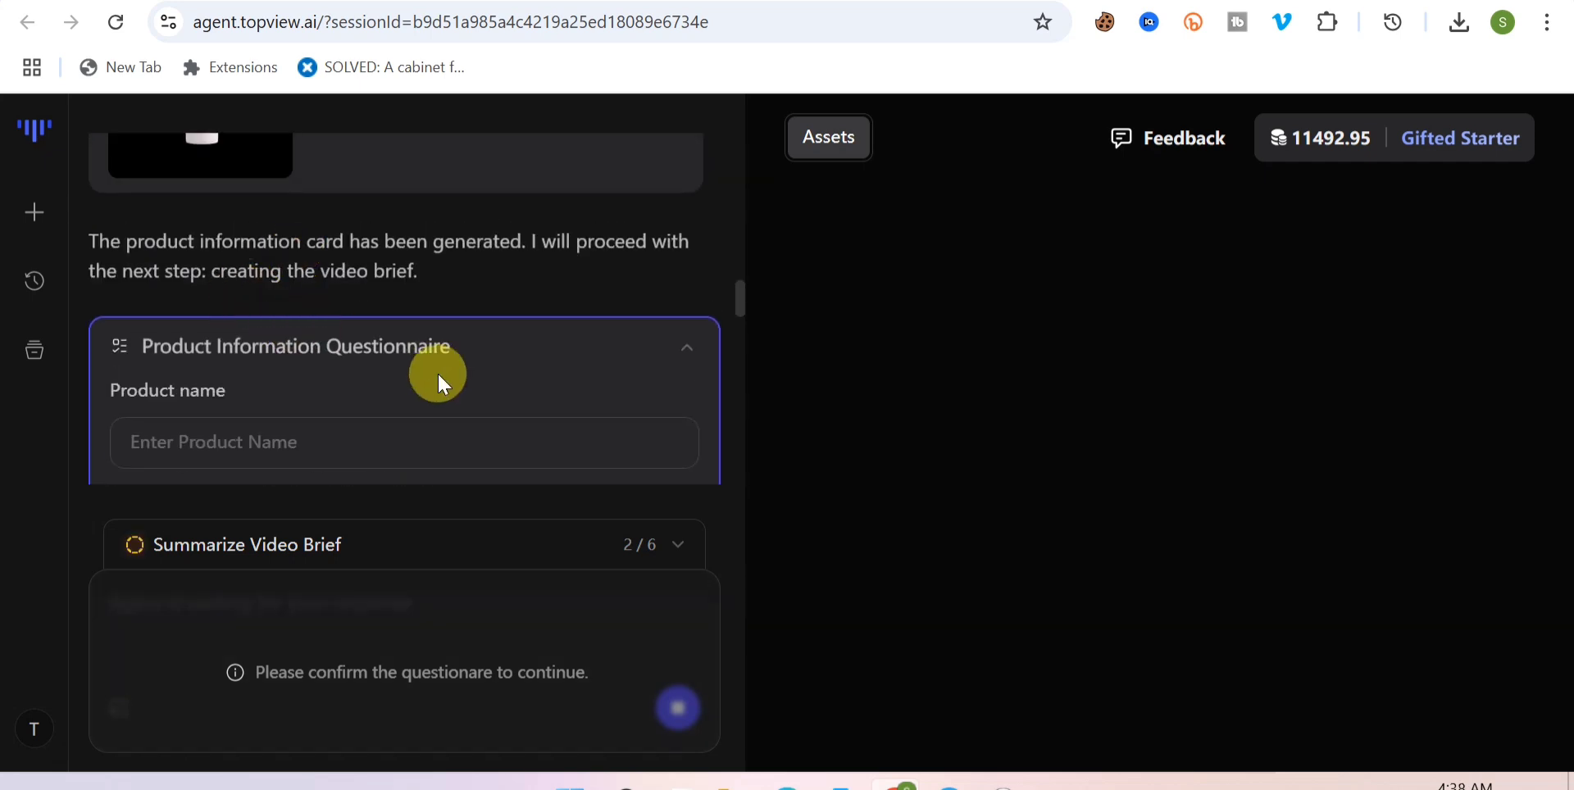
scroll(252, 351, "down", 3)
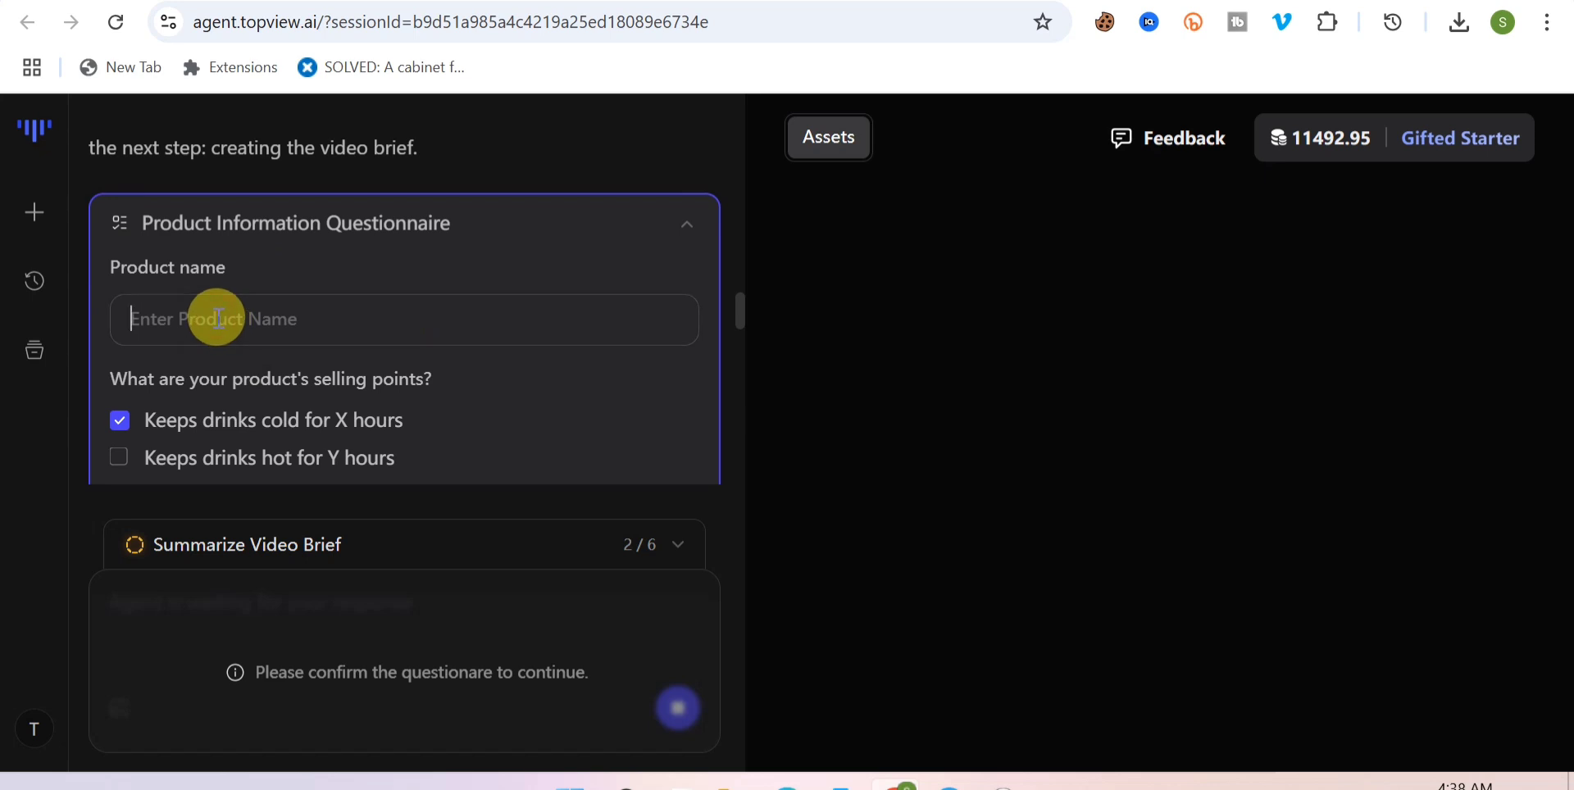
type("gute")
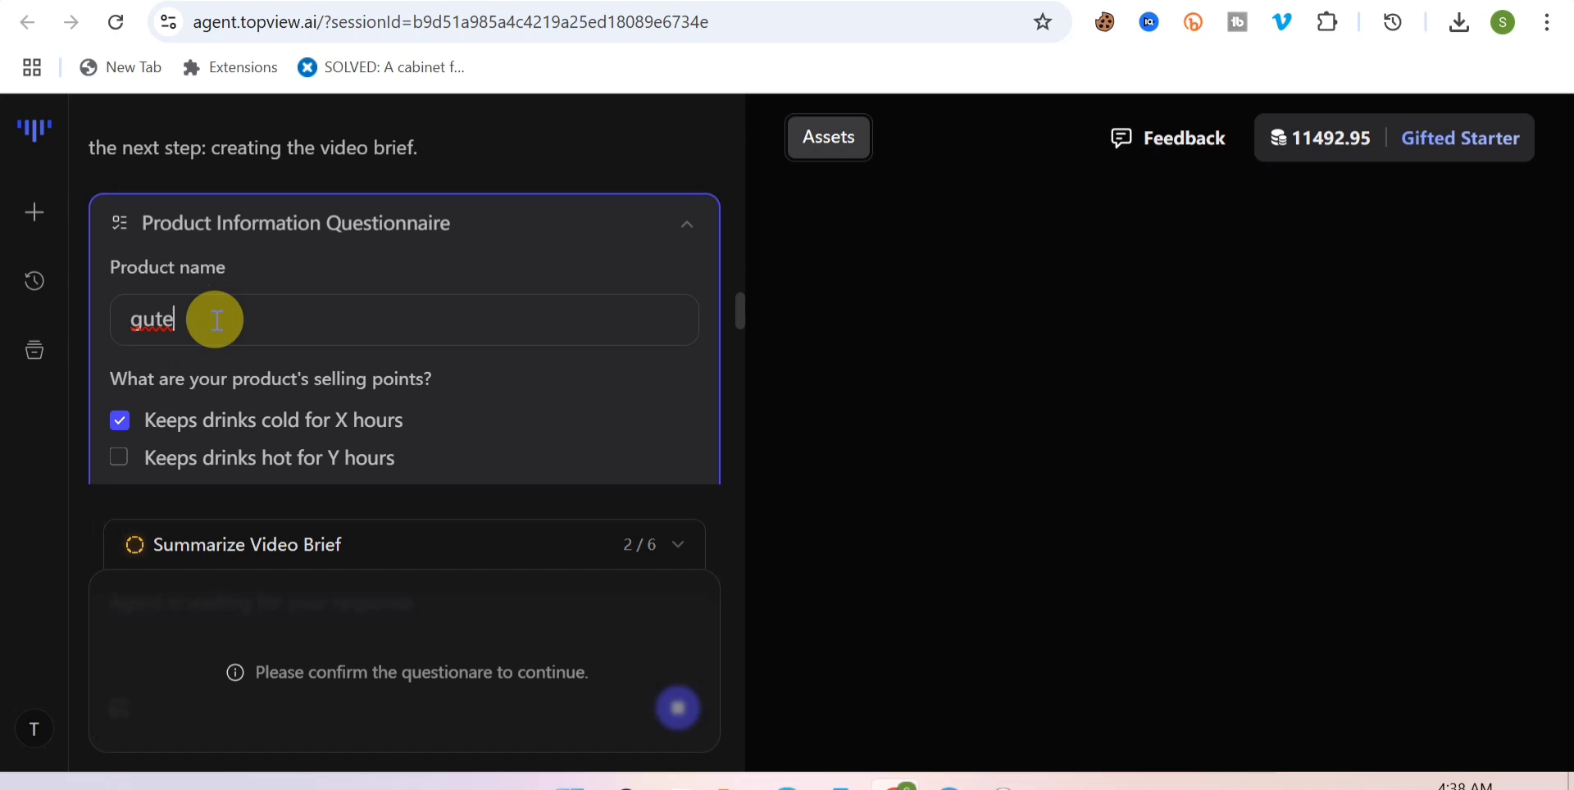
scroll(211, 316, "down", 2)
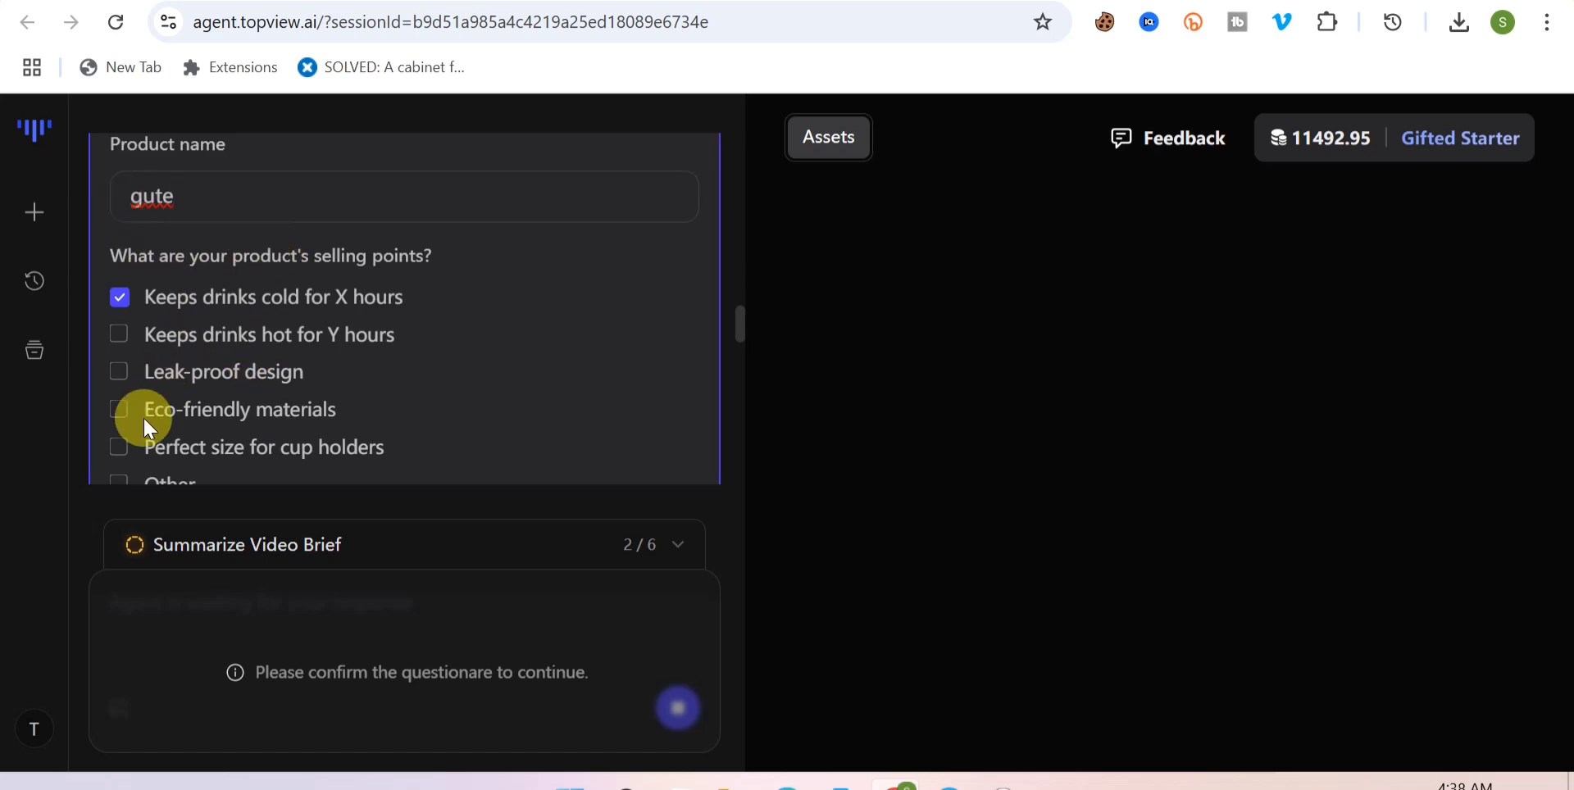
scroll(234, 363, "down", 2)
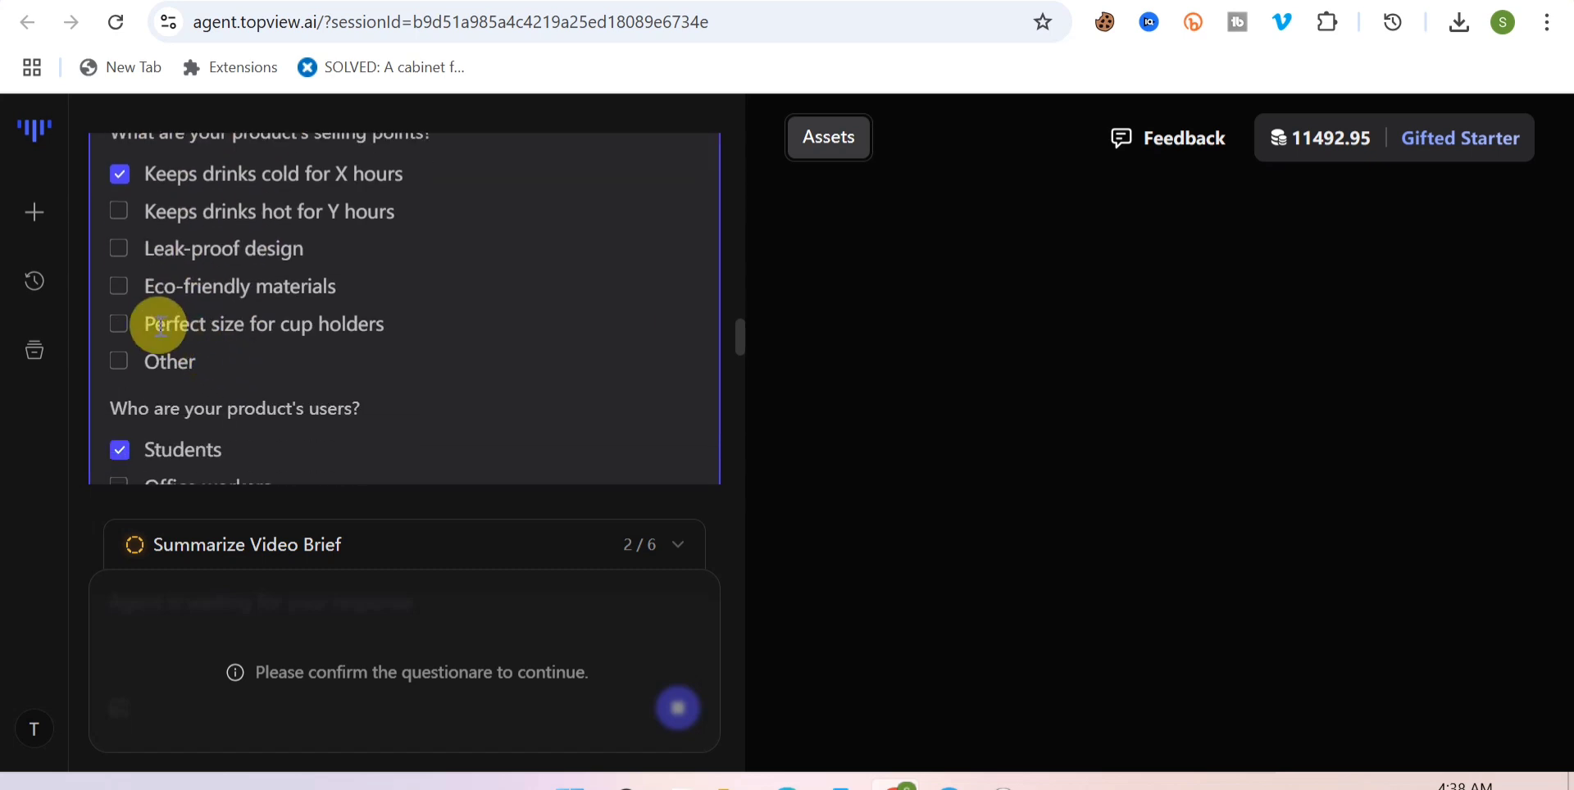
left_click(118, 325)
- Review the remaining questionnaire with 9:16 vertical orientation and confirm the answers
scroll(160, 321, "down", 2)
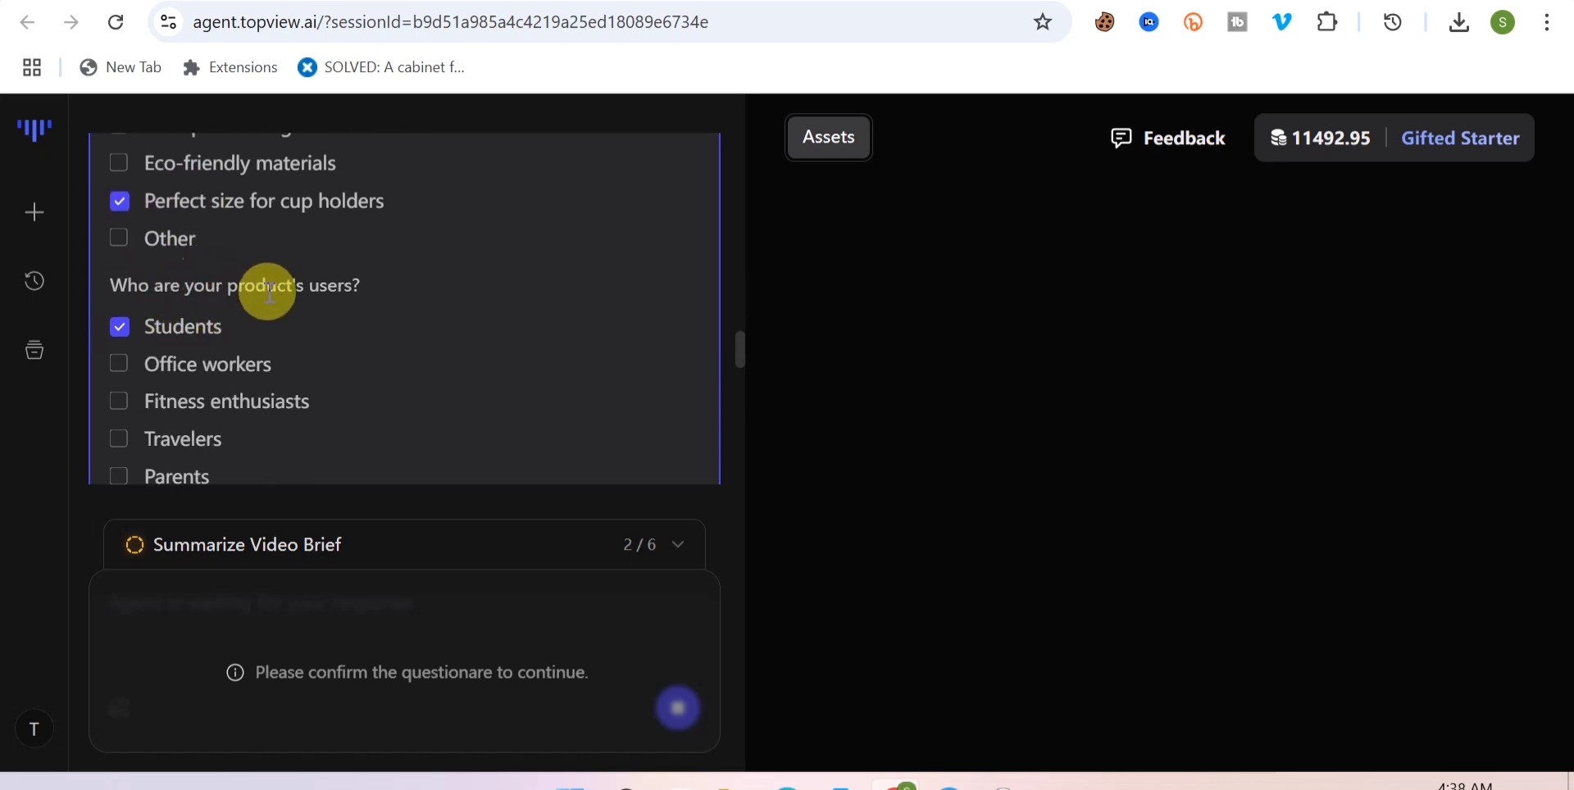
scroll(273, 322, "down", 1)
scroll(269, 312, "down", 10)
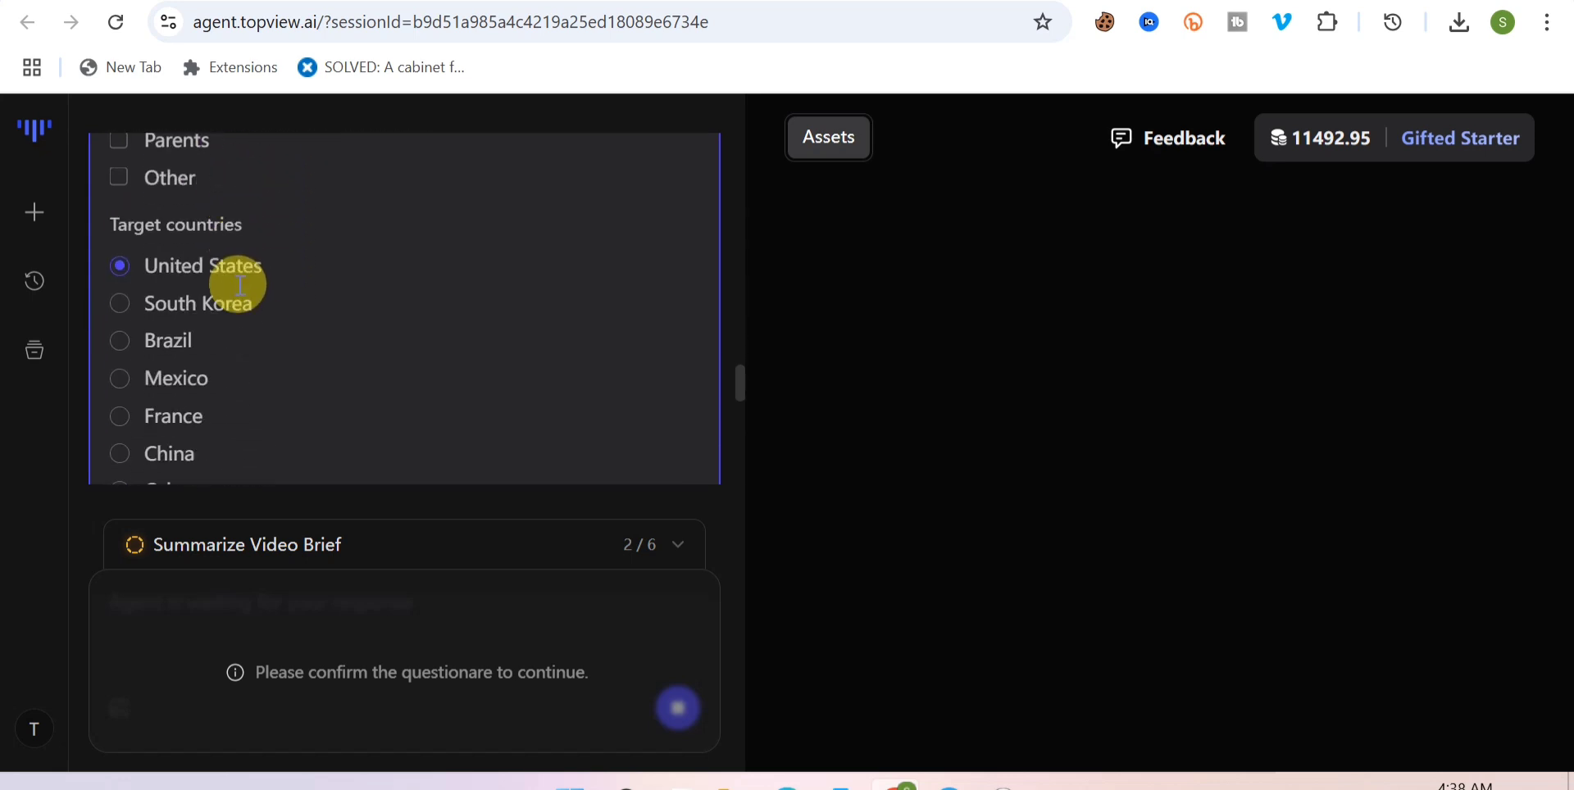
scroll(240, 282, "down", 2)
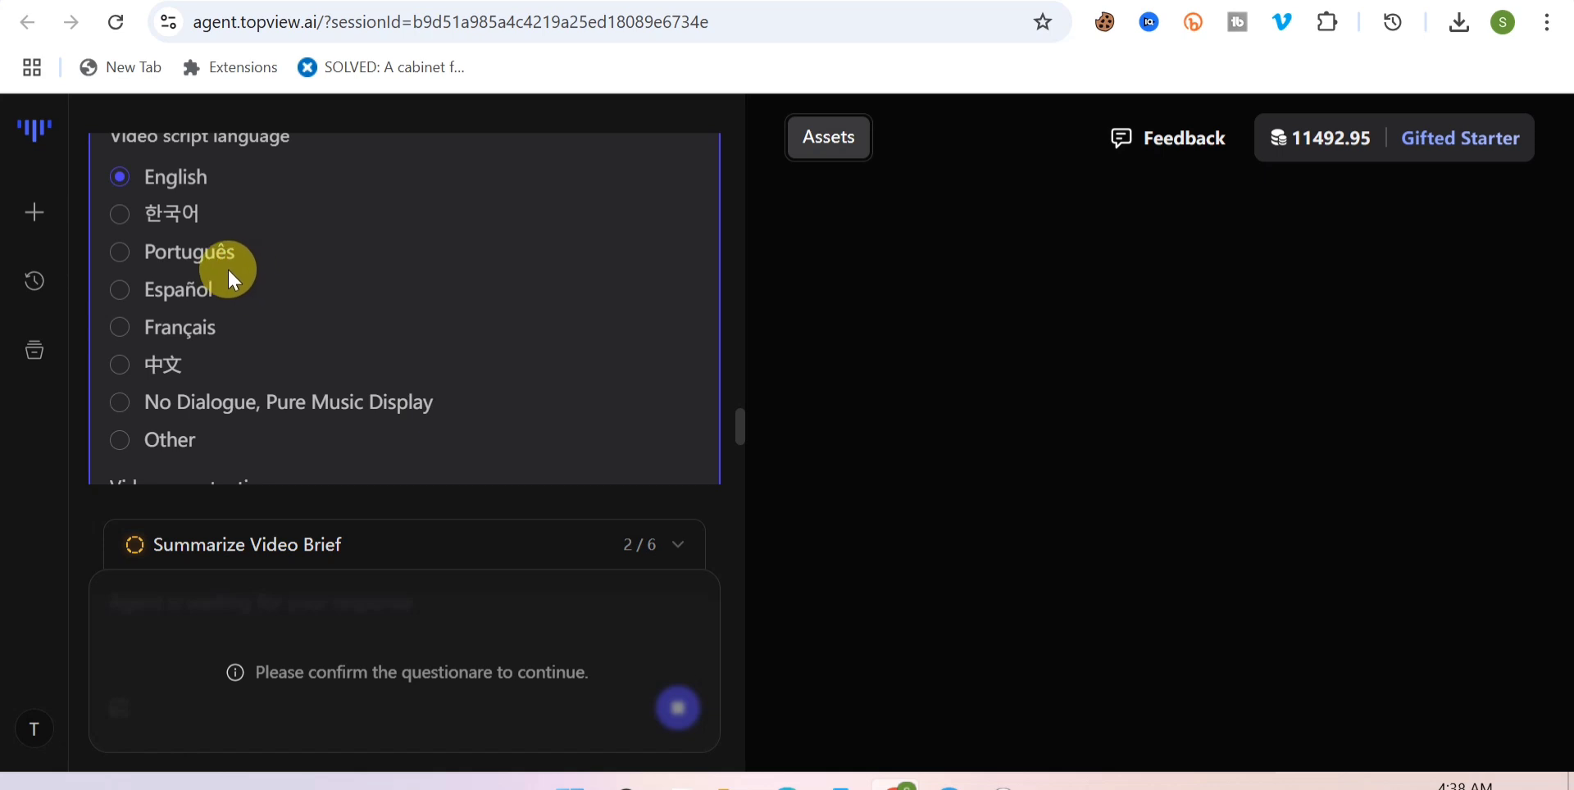
scroll(209, 176, "up", 3)
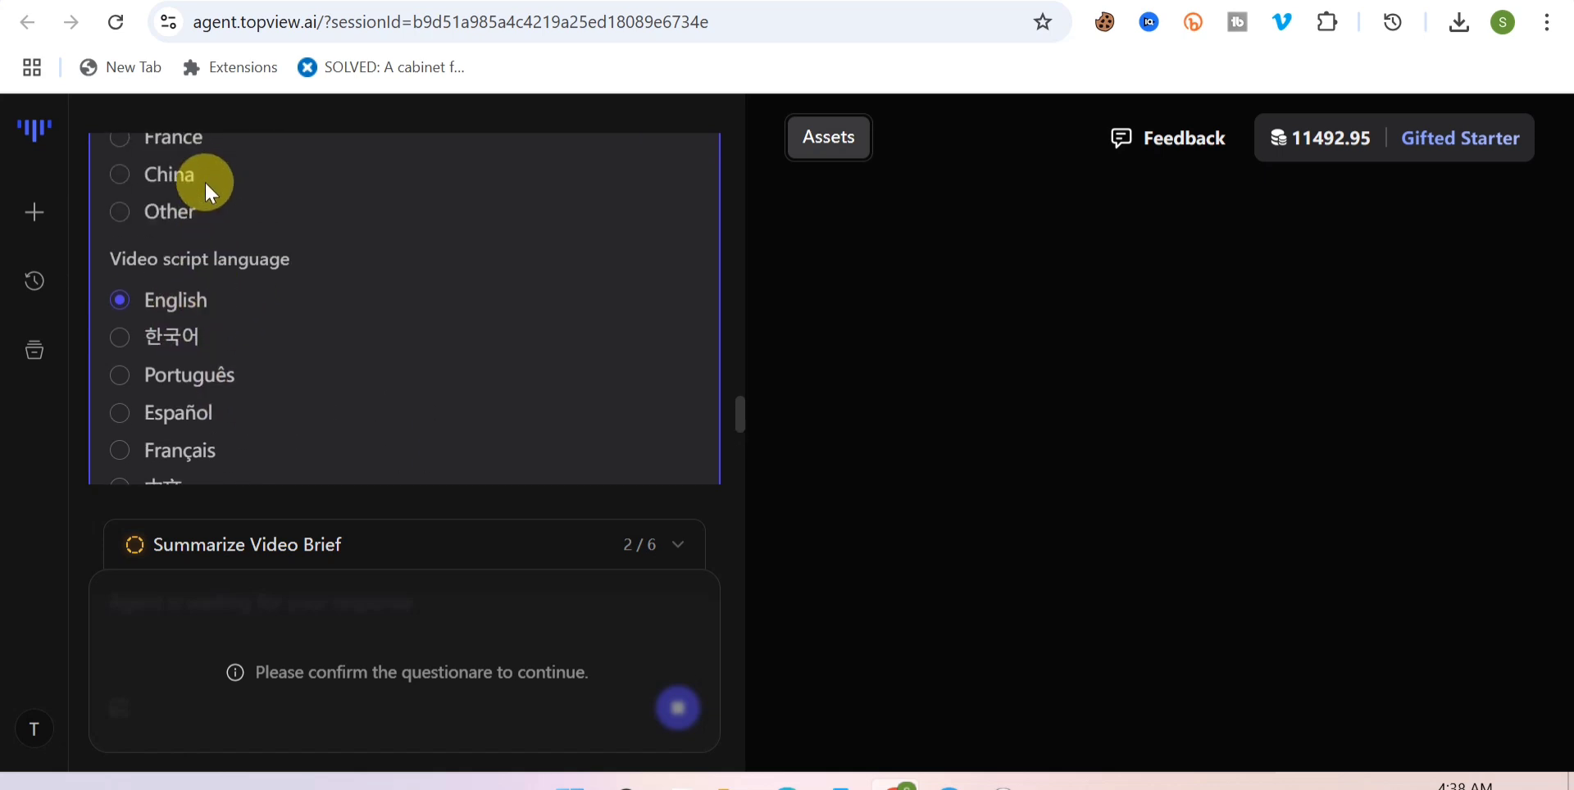
scroll(246, 197, "down", 8)
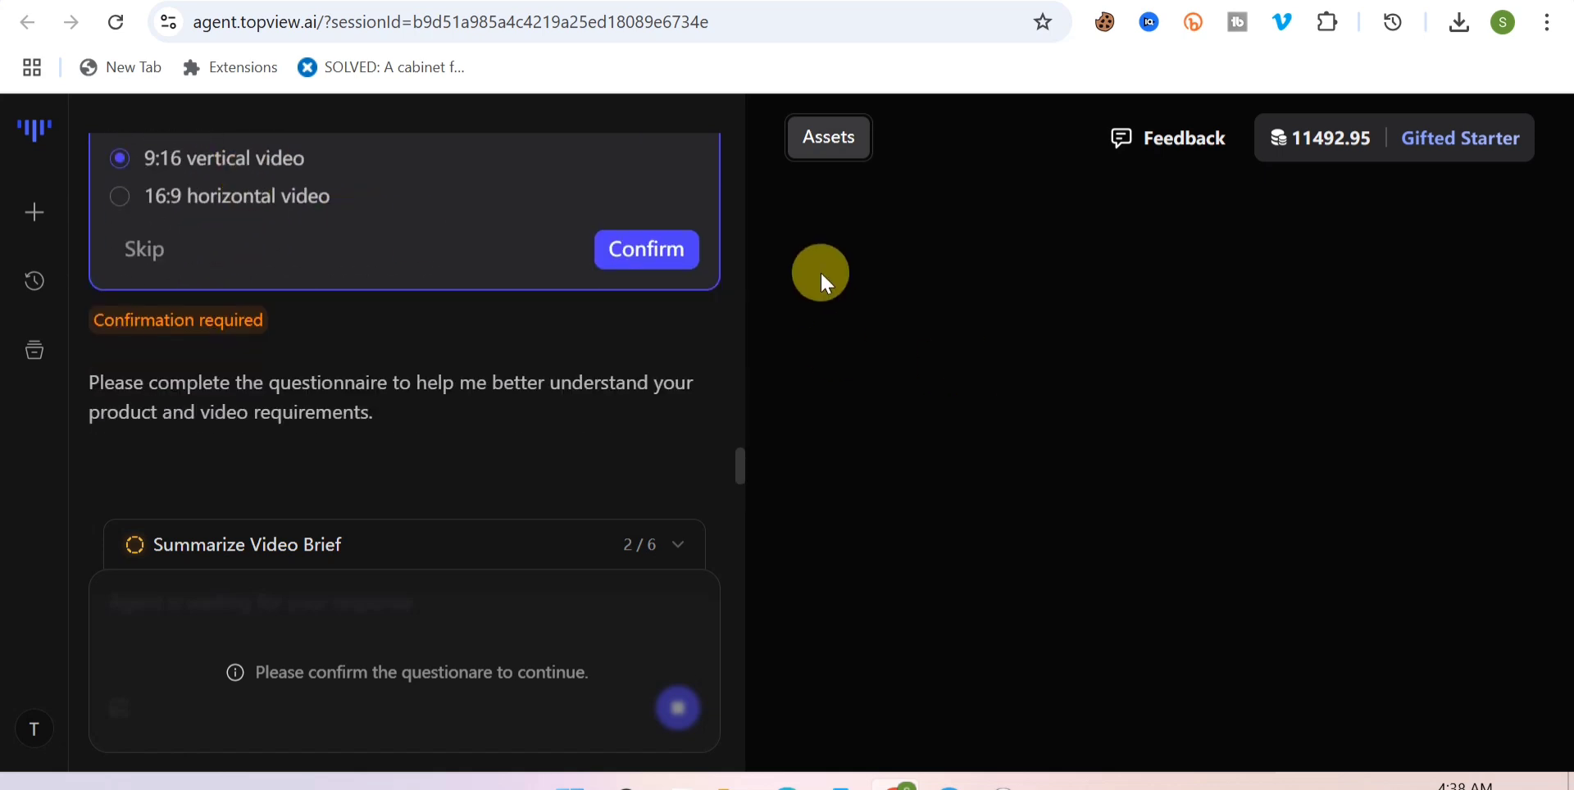
left_click(648, 244)
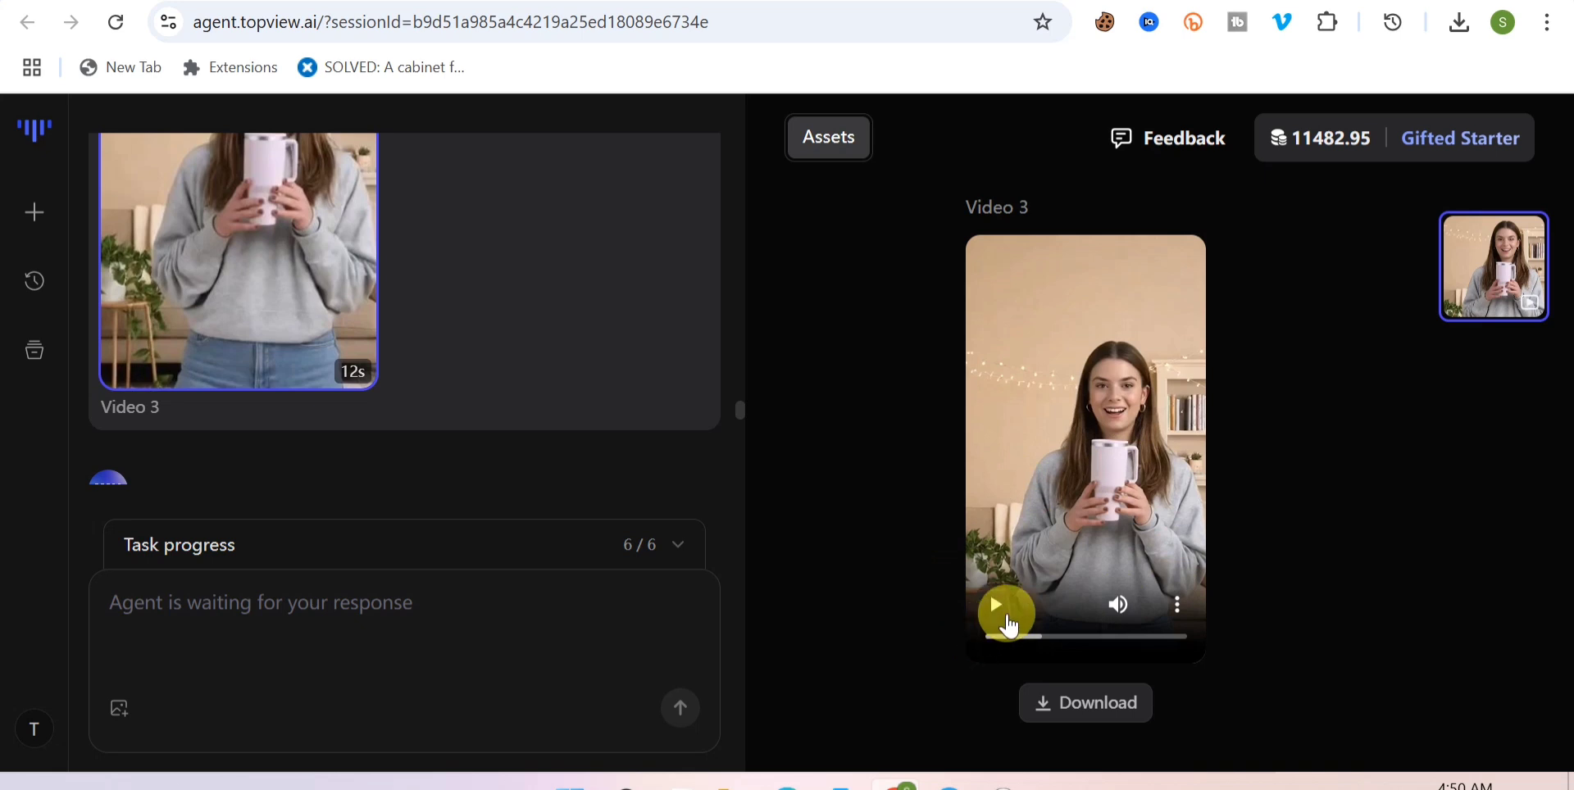
- Play the generated 12-second Video 3 ad of the woman holding the pink gute tumbler
left_click(1001, 616)
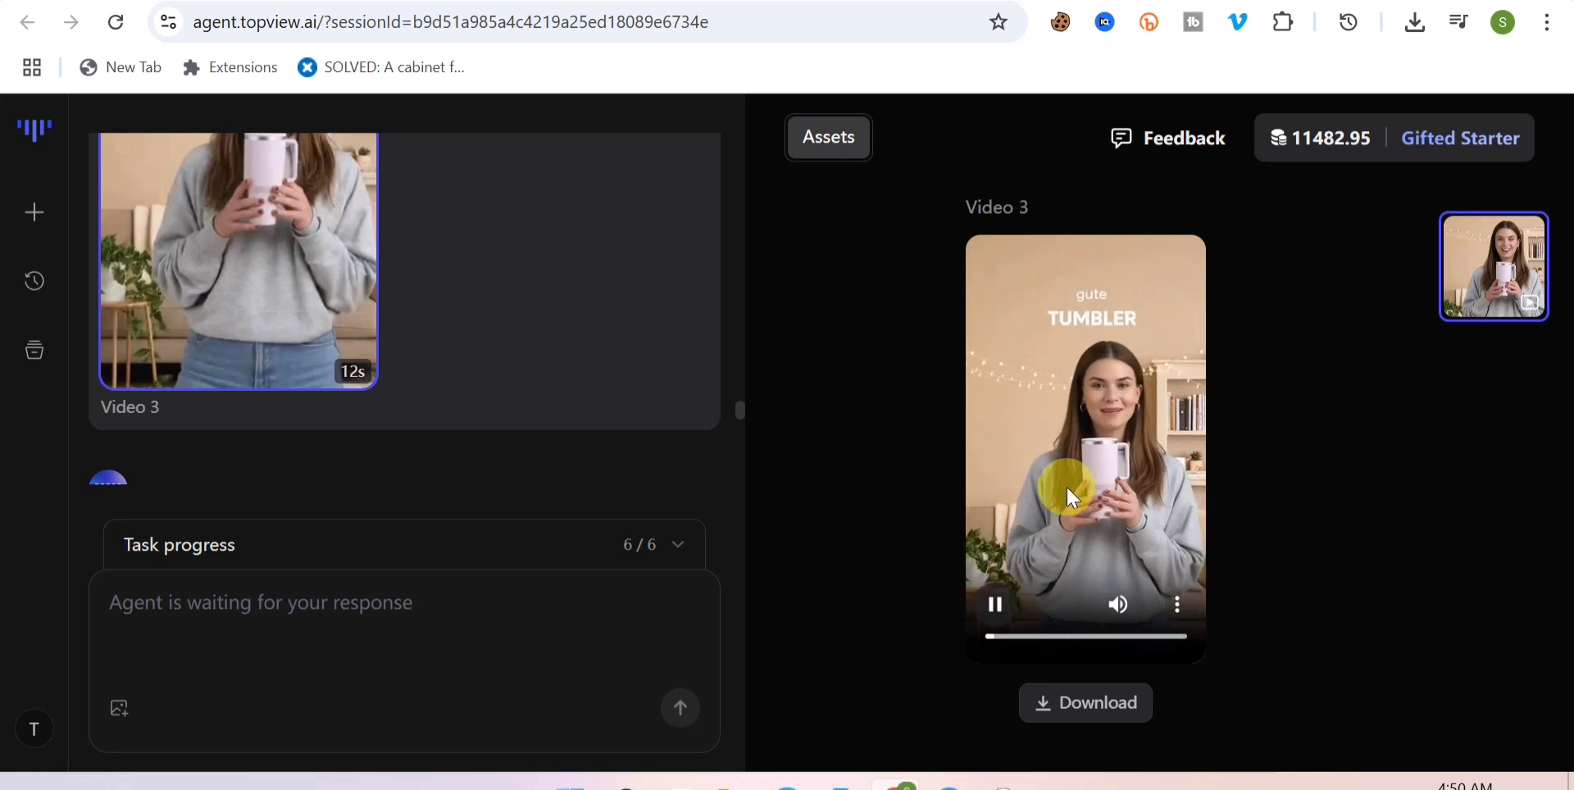